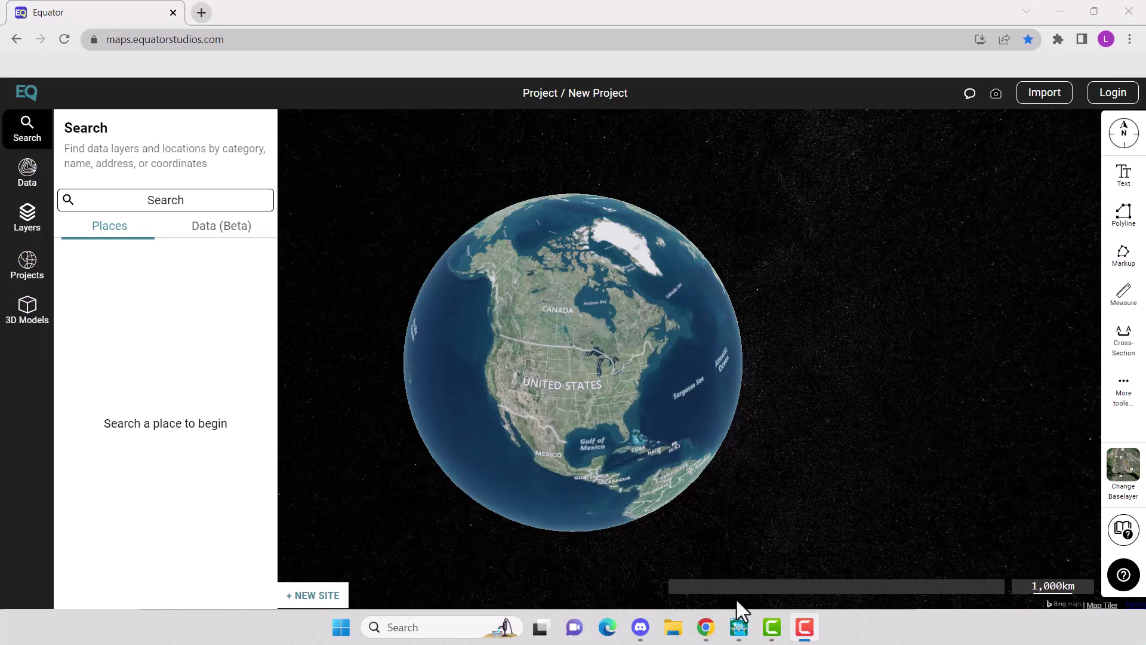
Sign in to Equator with a Google account
{"action": "left_click", "coordinate": [1108, 100]}
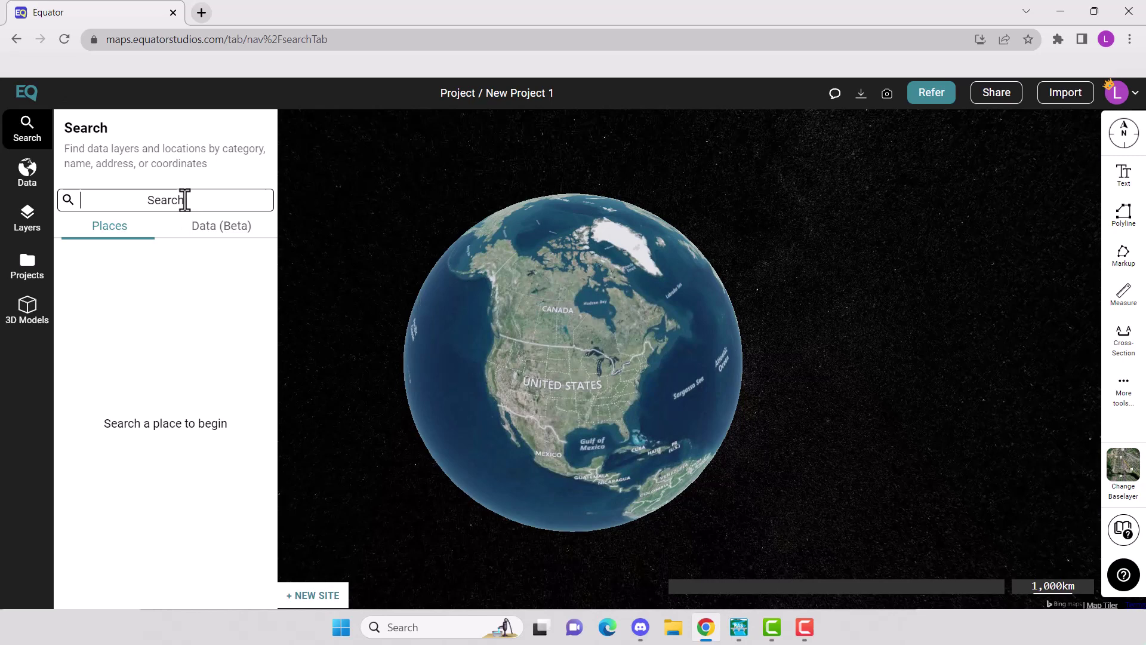
Search for Bradley, CA, USA, go to the result and zoom in on the Salinas River
{"action": "type", "text": "Bradley, CA"}
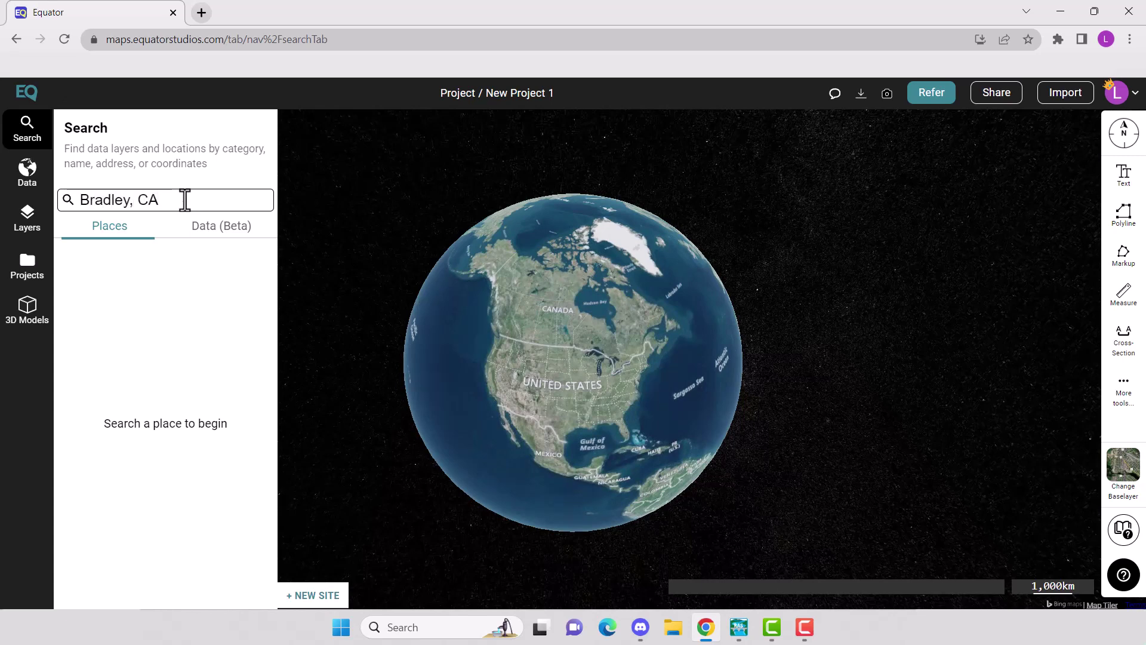
{"action": "type", "text": ", USA"}
{"action": "key", "text": "Return"}
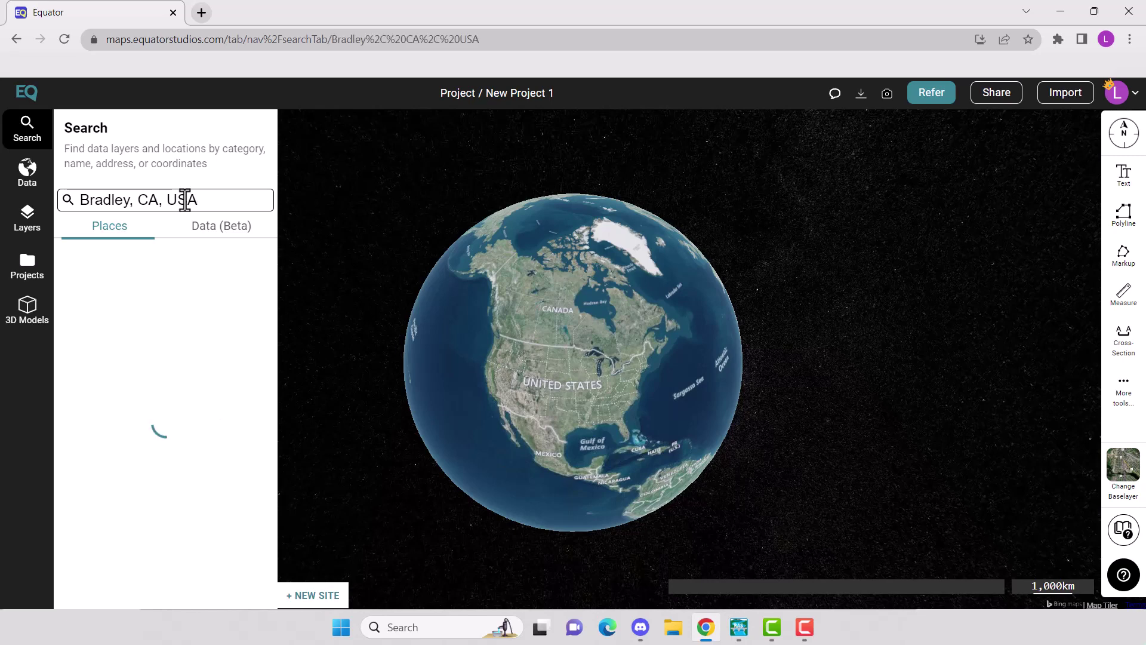
{"action": "left_click", "coordinate": [147, 262]}
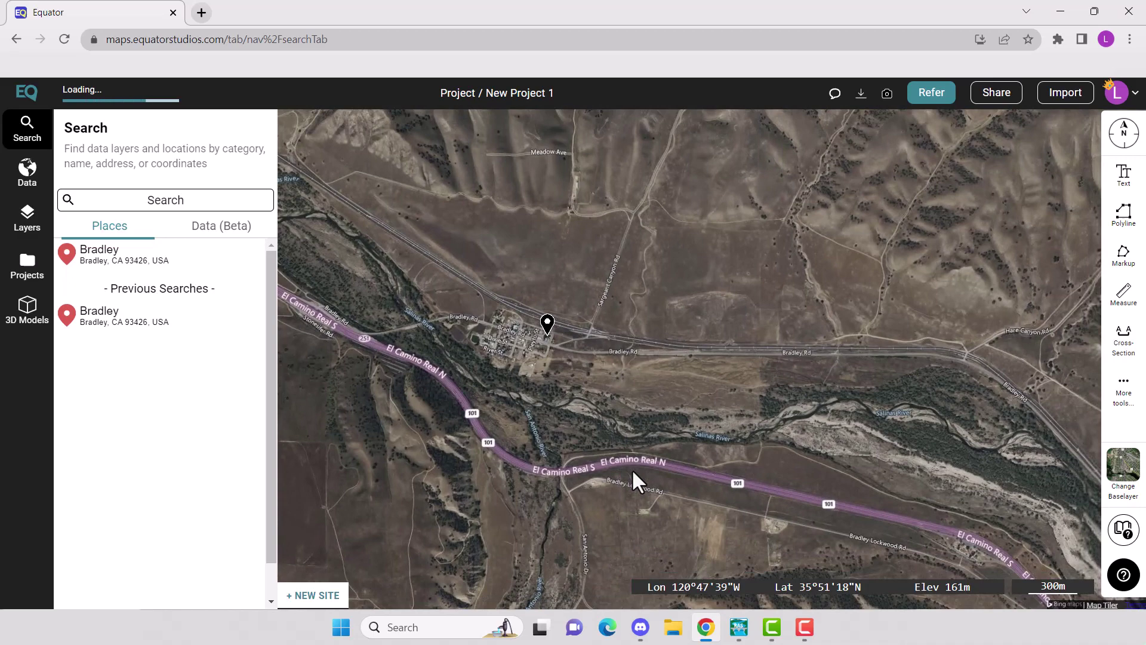
{"action": "scroll", "coordinate": [577, 407], "scroll_direction": "up", "scroll_amount": 5}
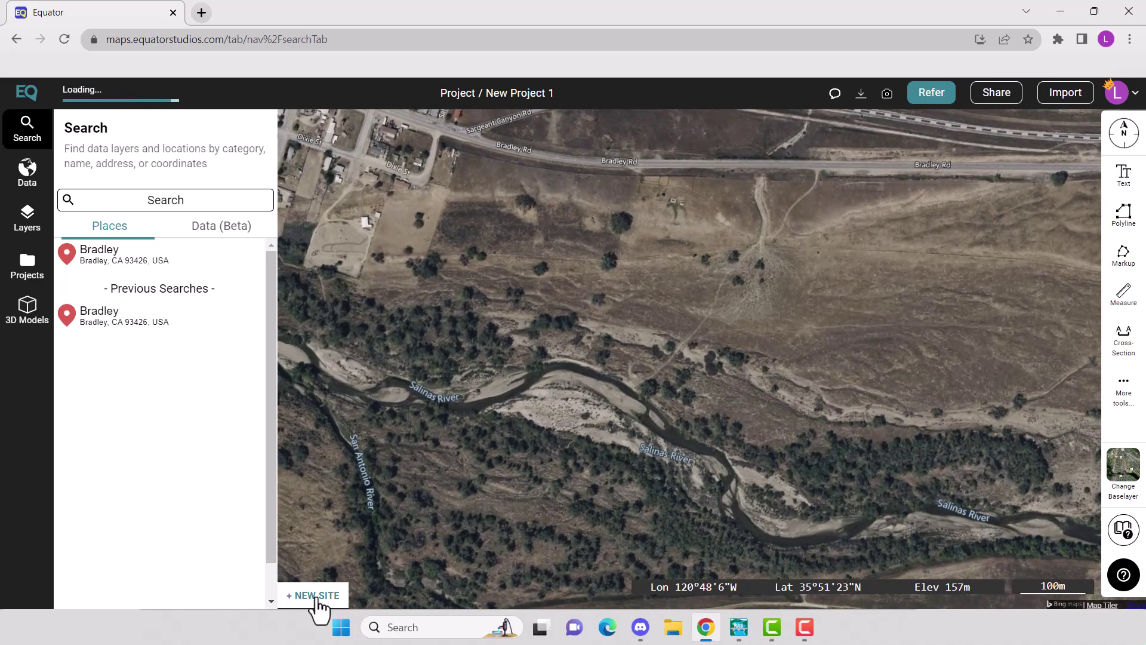
Frame the river bend as new site bounds and create the site named Salinas River
{"action": "left_click", "coordinate": [317, 596]}
{"action": "left_click_drag", "start_coordinate": [630, 435], "coordinate": [686, 377]}
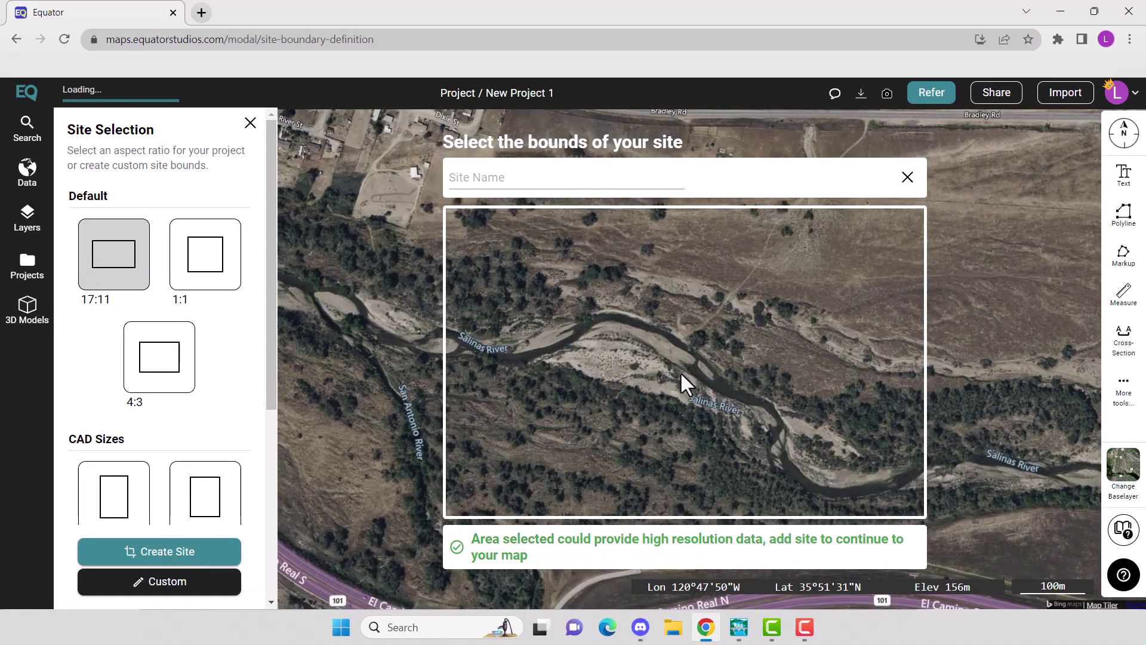
{"action": "scroll", "coordinate": [663, 366], "scroll_direction": "up", "scroll_amount": 1}
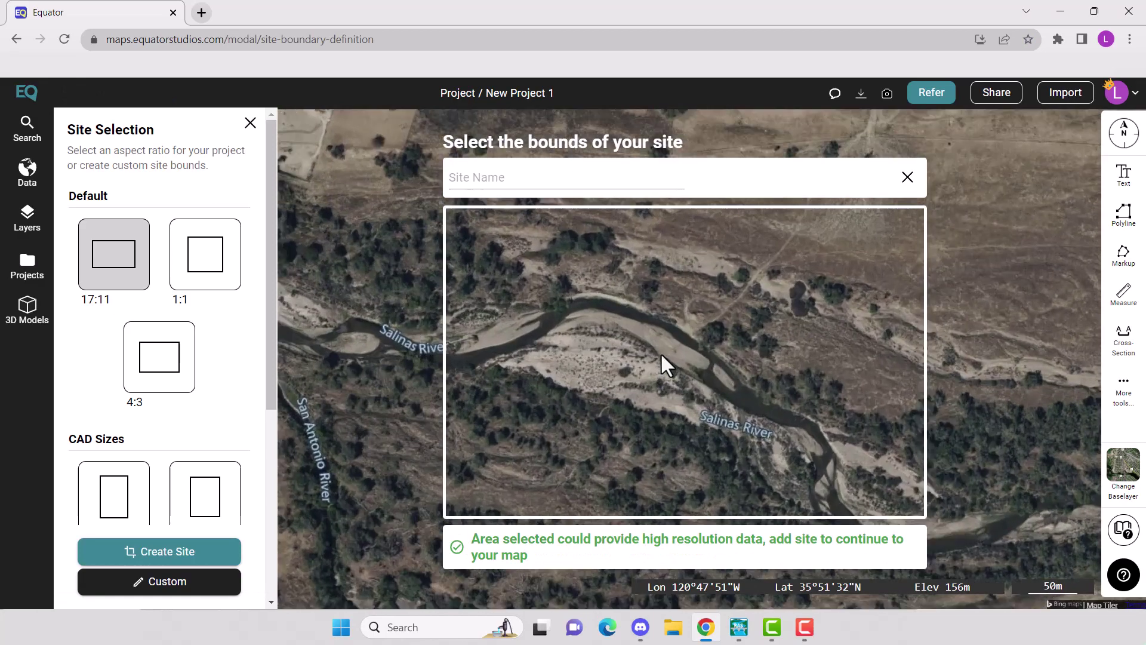
{"action": "left_click_drag", "start_coordinate": [625, 361], "coordinate": [668, 389]}
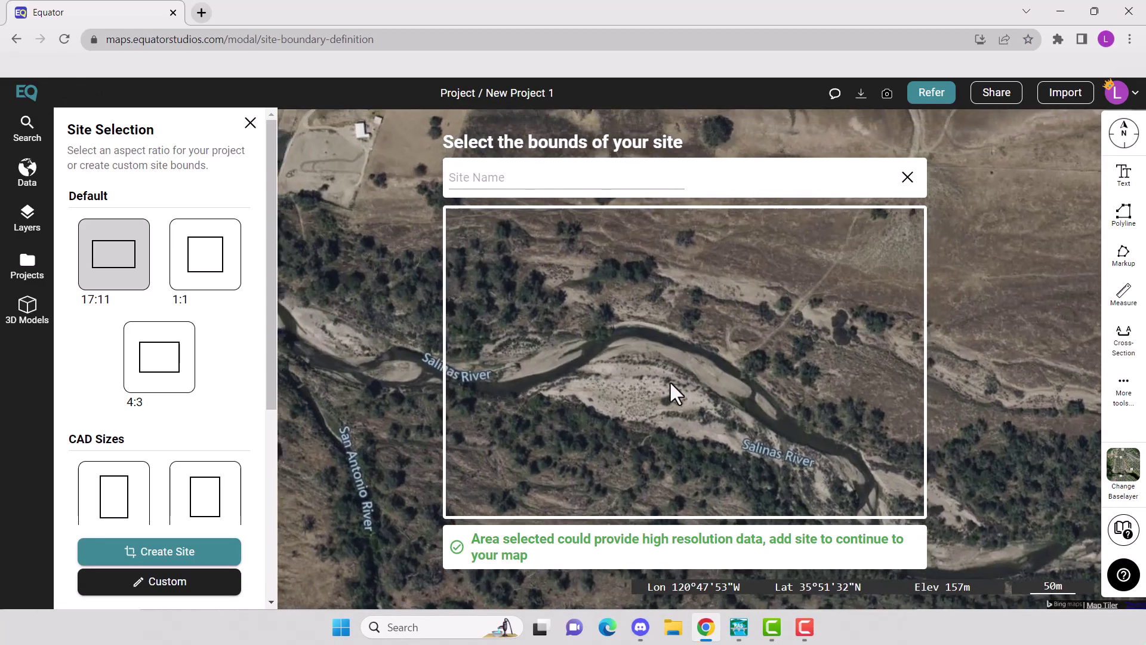
{"action": "left_click", "coordinate": [503, 179]}
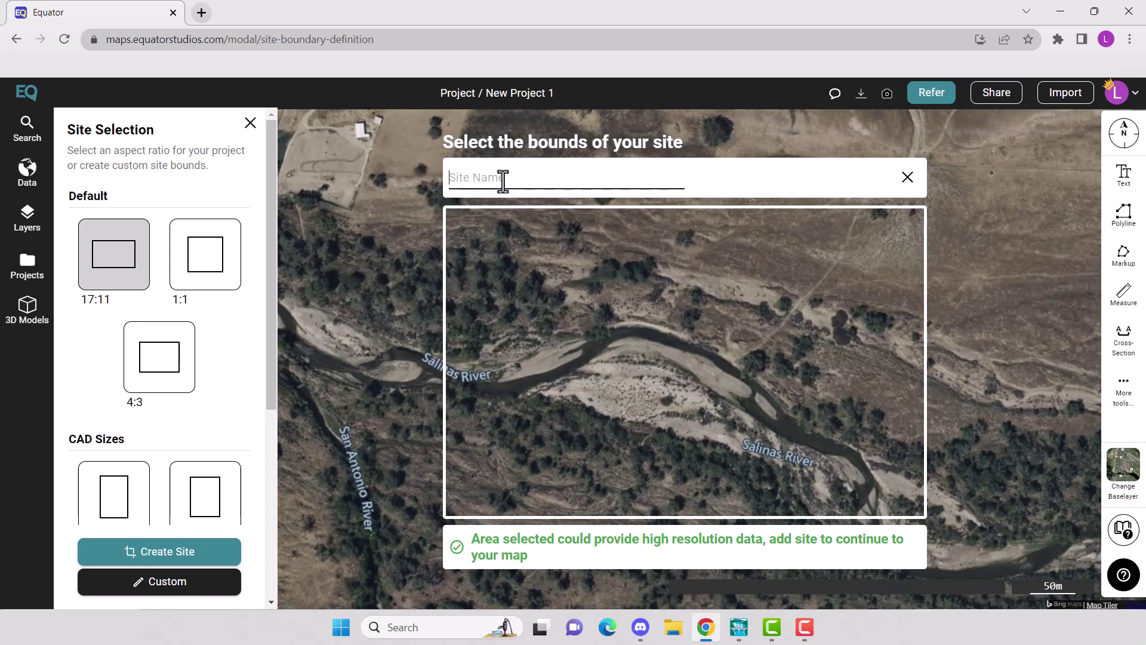
{"action": "type", "text": "Salinas River"}
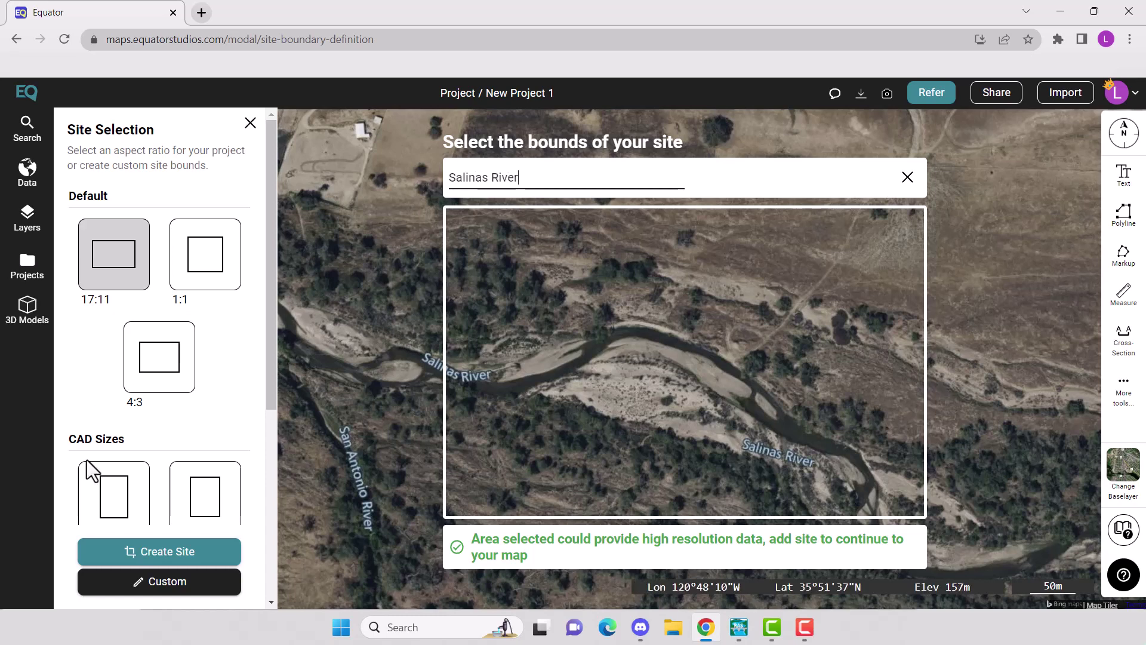
{"action": "left_click", "coordinate": [137, 548]}
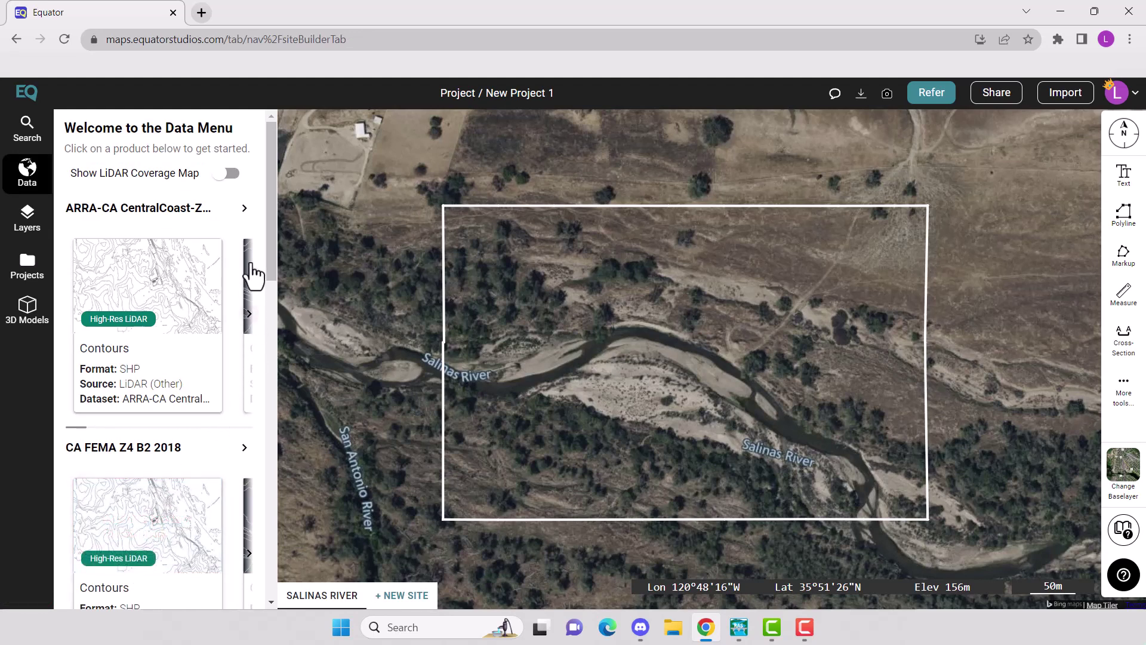
Choose the Digital Elevation Model product under ARRA-CA CentralCoast
{"action": "left_click", "coordinate": [245, 209]}
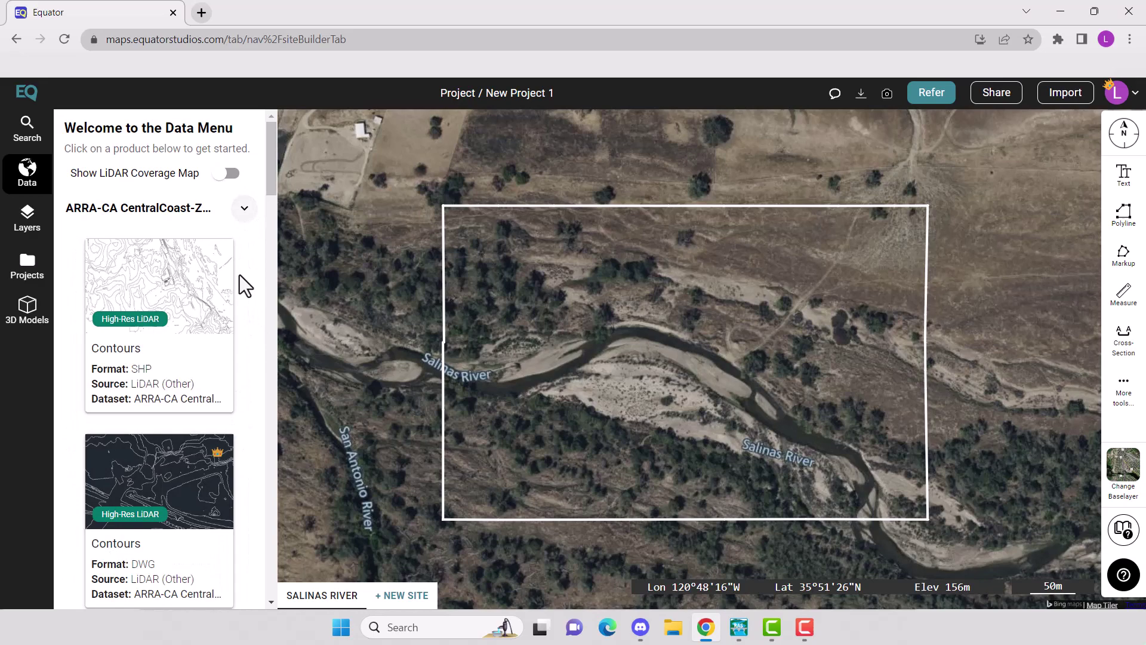
{"action": "scroll", "coordinate": [200, 412], "scroll_direction": "down", "scroll_amount": 2}
{"action": "scroll", "coordinate": [200, 412], "scroll_direction": "down", "scroll_amount": 10}
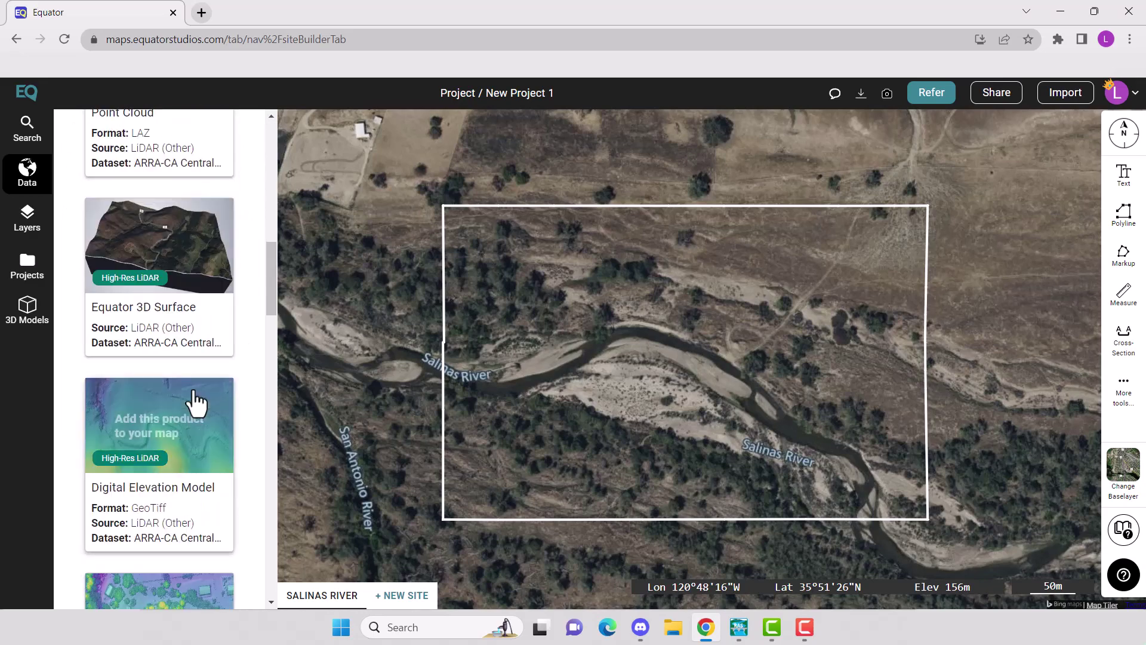
{"action": "scroll", "coordinate": [196, 403], "scroll_direction": "down", "scroll_amount": 2}
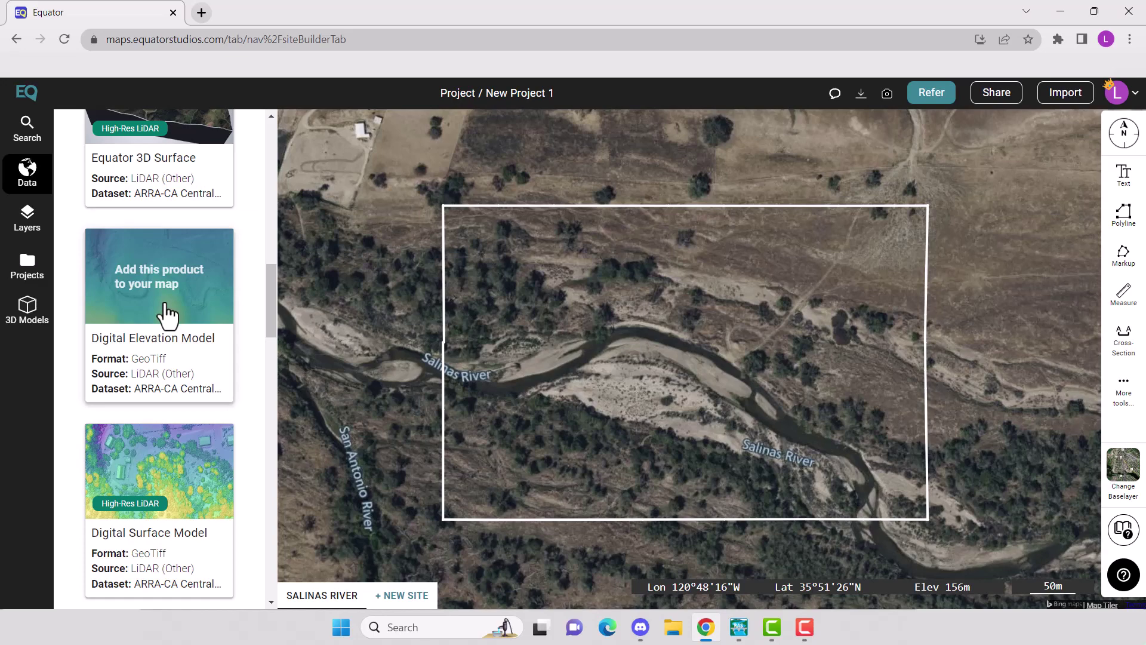
{"action": "left_click", "coordinate": [167, 315]}
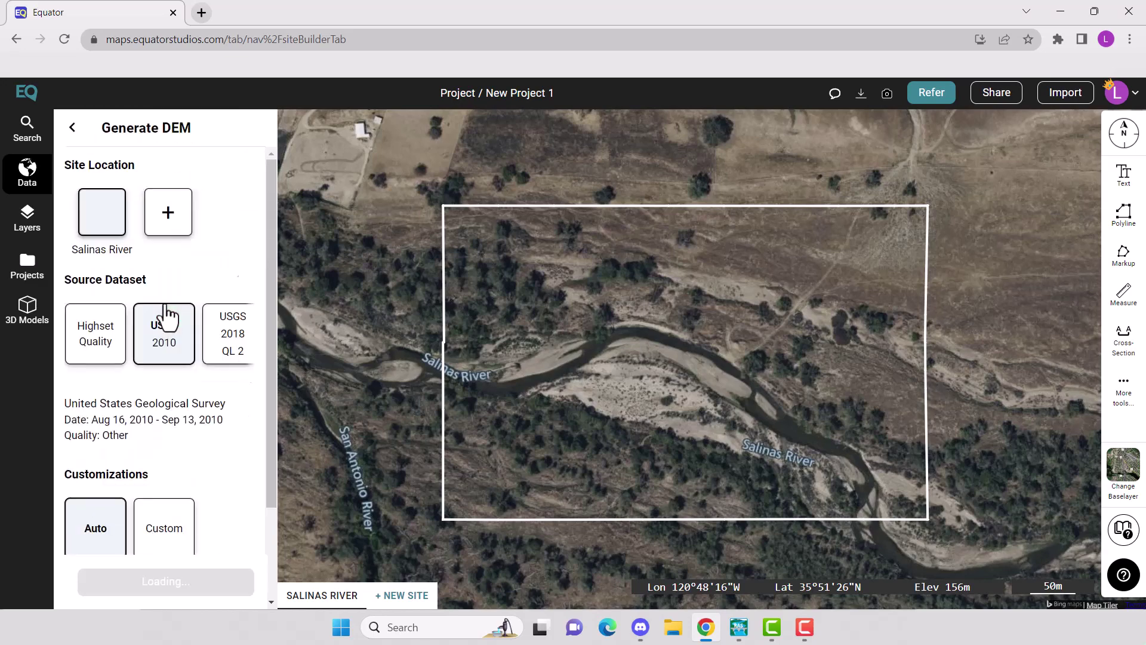
Use the USGS 2010 source with a custom resolution of 1 m
{"action": "left_click", "coordinate": [112, 227]}
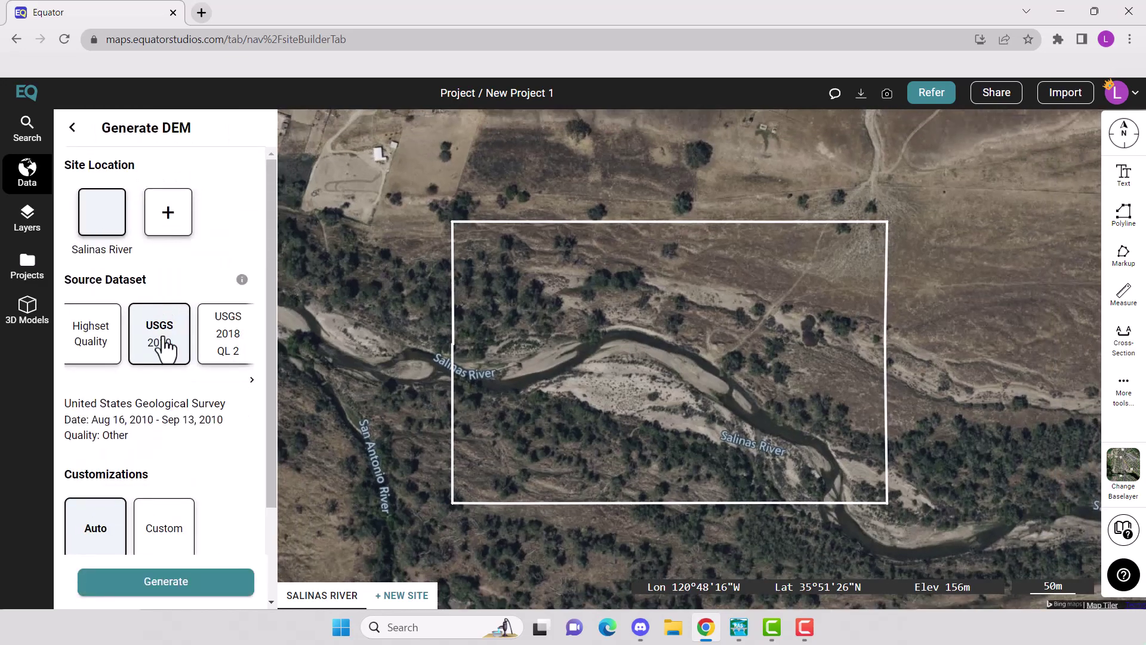
{"action": "scroll", "coordinate": [139, 385], "scroll_direction": "down", "scroll_amount": 2}
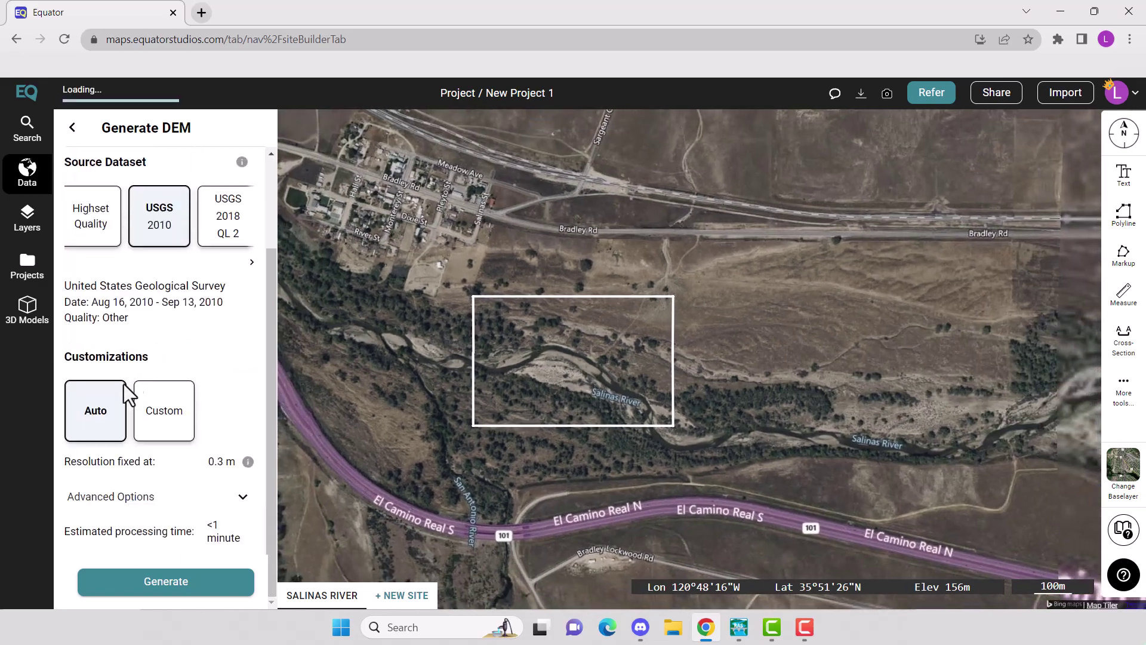
{"action": "left_click", "coordinate": [173, 408]}
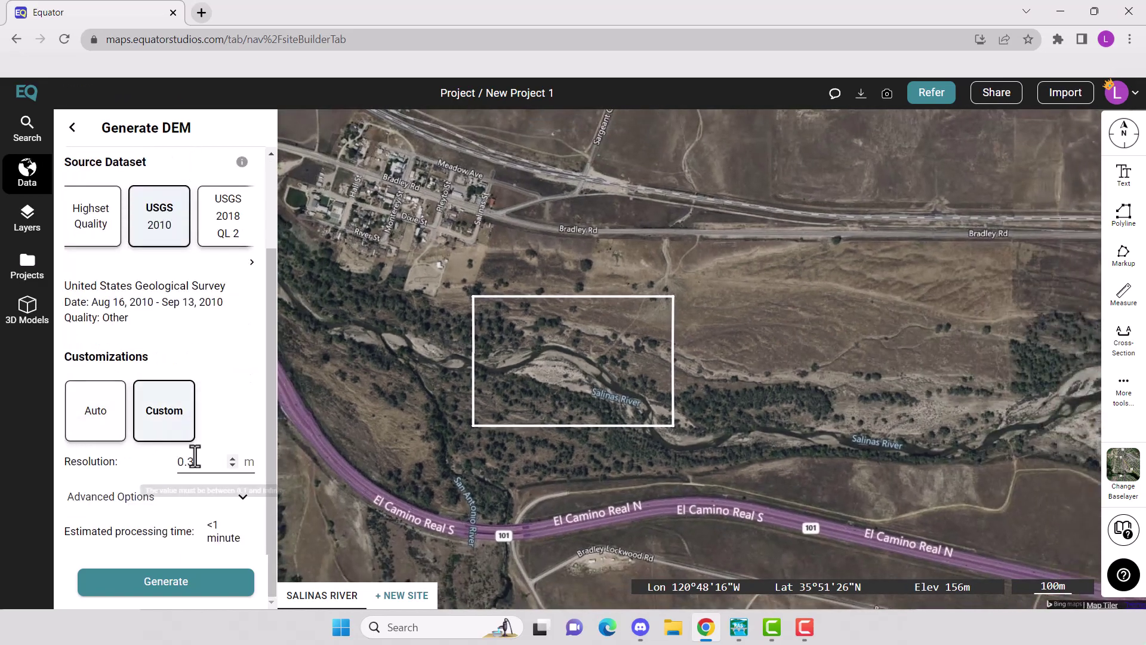
{"action": "double_click", "coordinate": [182, 462]}
{"action": "type", "text": "1"}
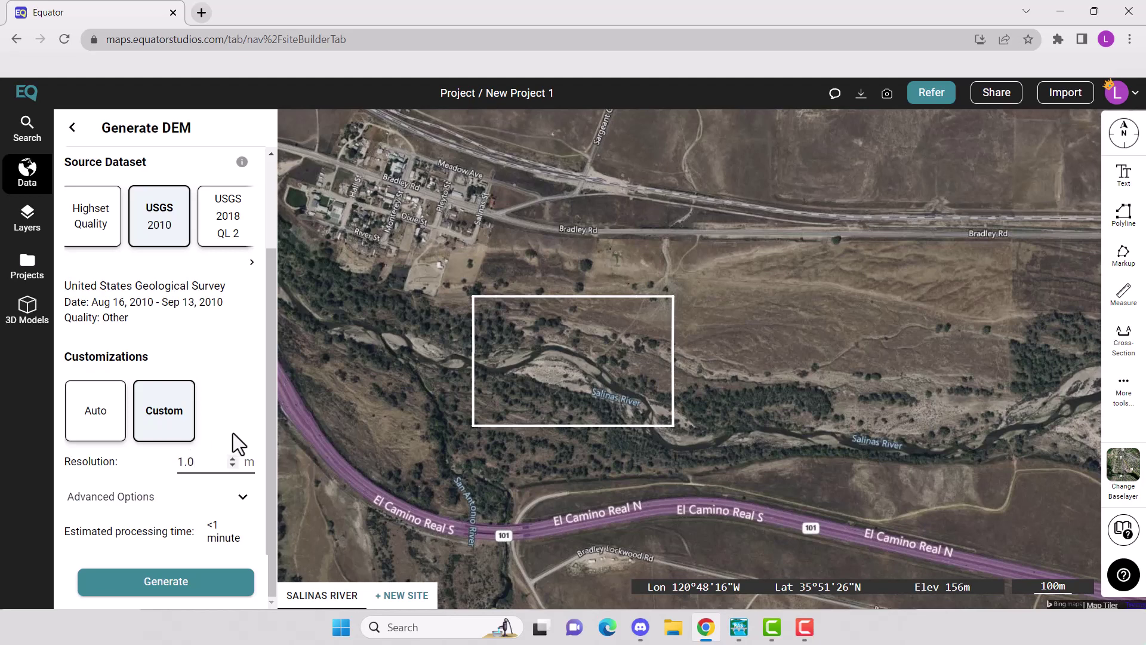
Generate the DEM 1m layer and download it as GeoTIFF in NAD83 / California zone 4 (ftUS)
{"action": "left_click", "coordinate": [202, 588]}
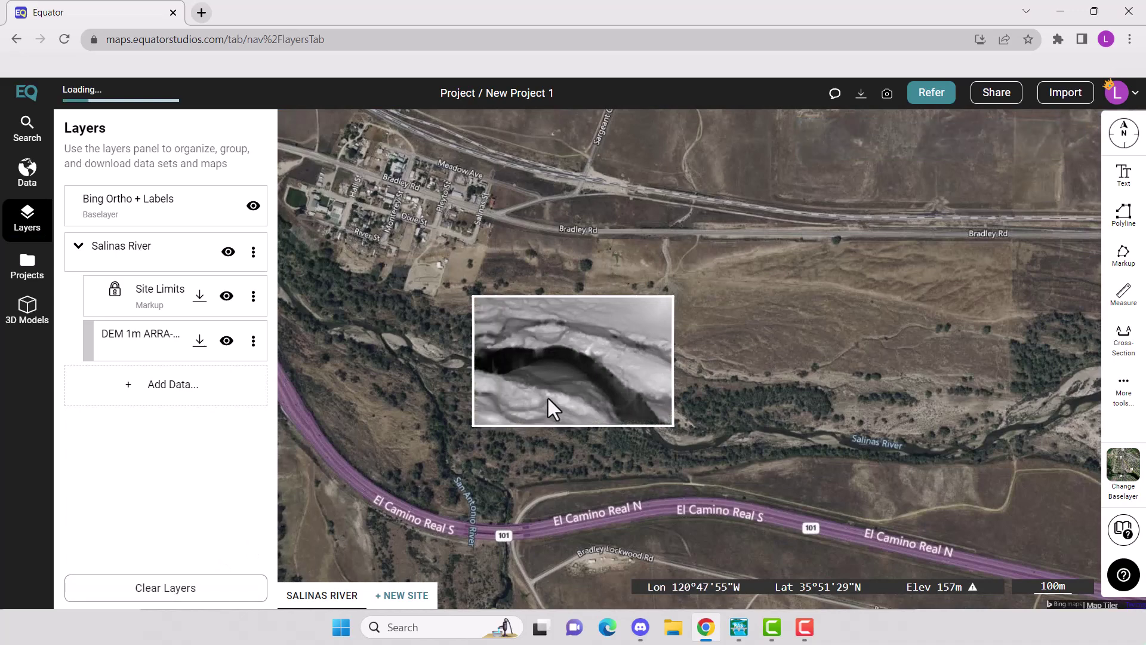
{"action": "scroll", "coordinate": [547, 396], "scroll_direction": "up", "scroll_amount": 3}
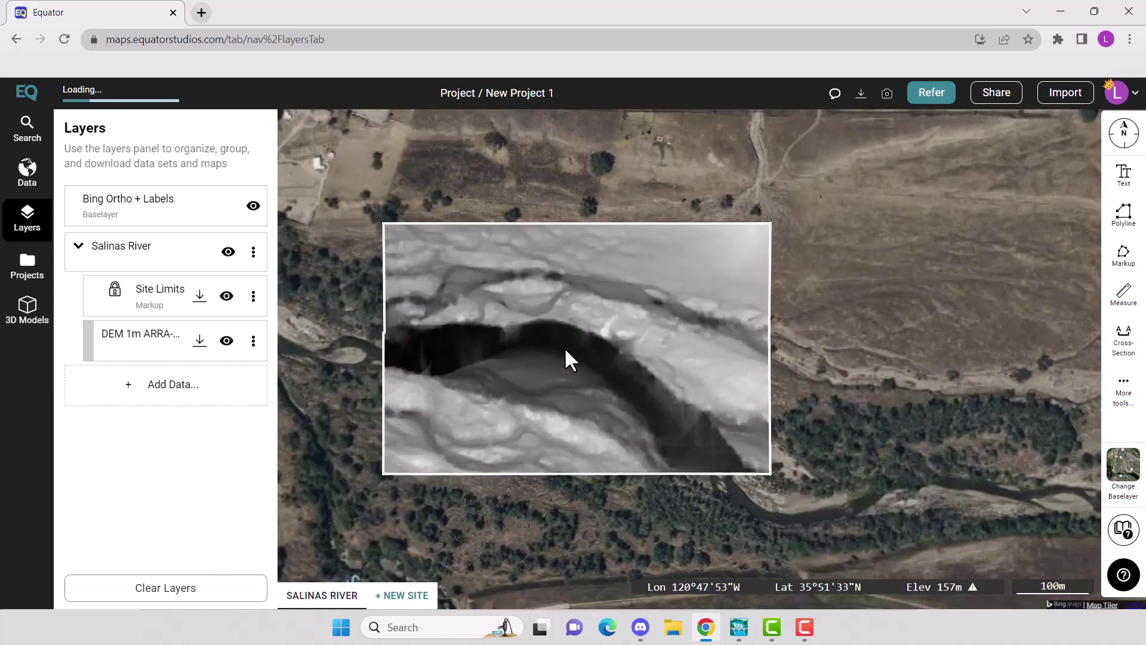
{"action": "left_click", "coordinate": [200, 341]}
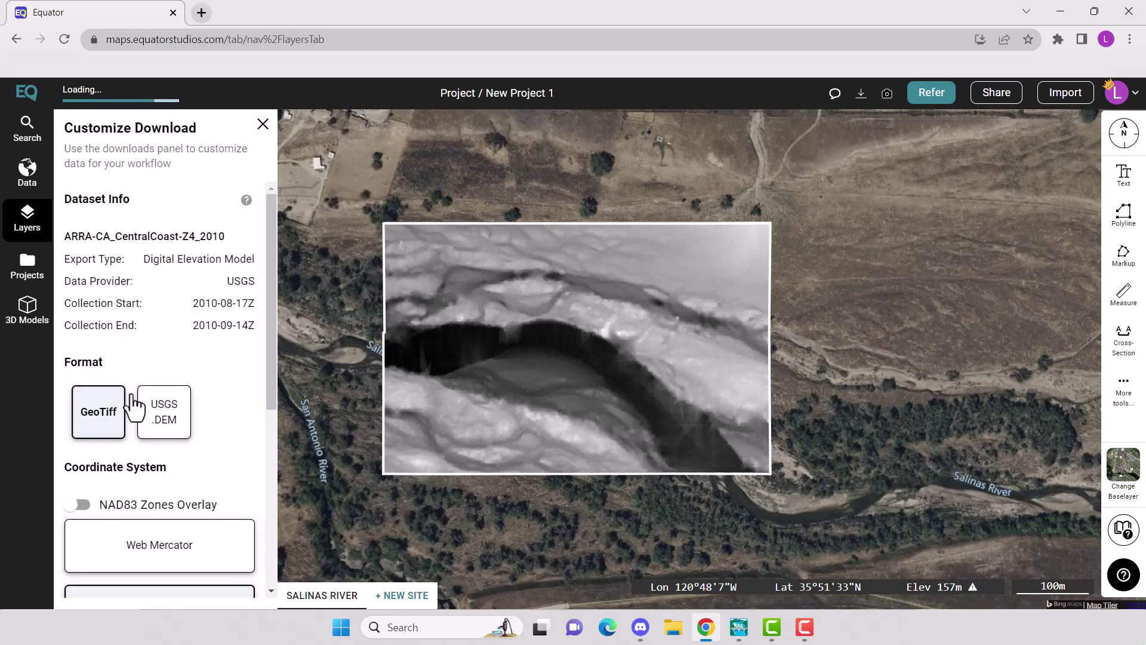
{"action": "scroll", "coordinate": [179, 358], "scroll_direction": "down", "scroll_amount": 4}
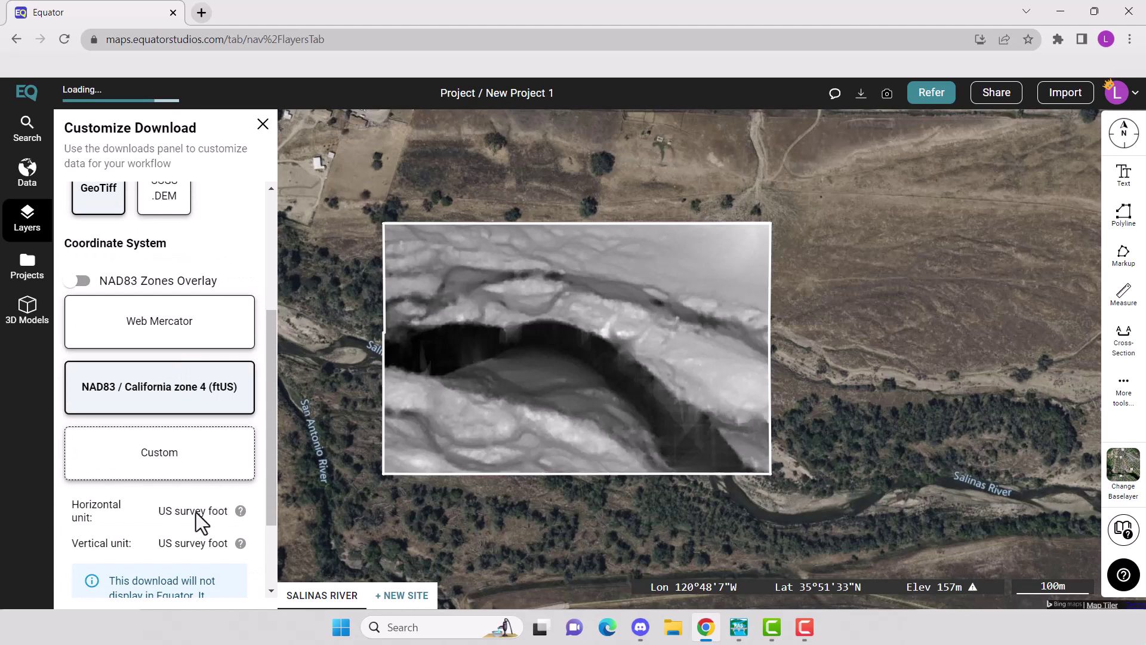
{"action": "scroll", "coordinate": [191, 513], "scroll_direction": "down", "scroll_amount": 2}
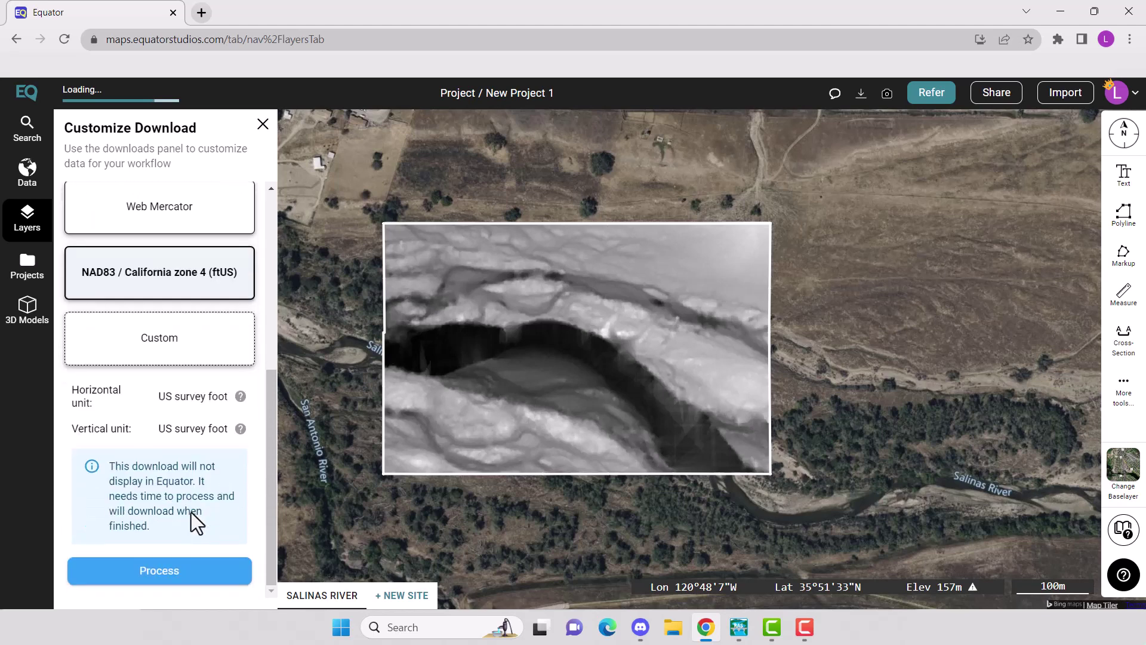
{"action": "left_click", "coordinate": [178, 575]}
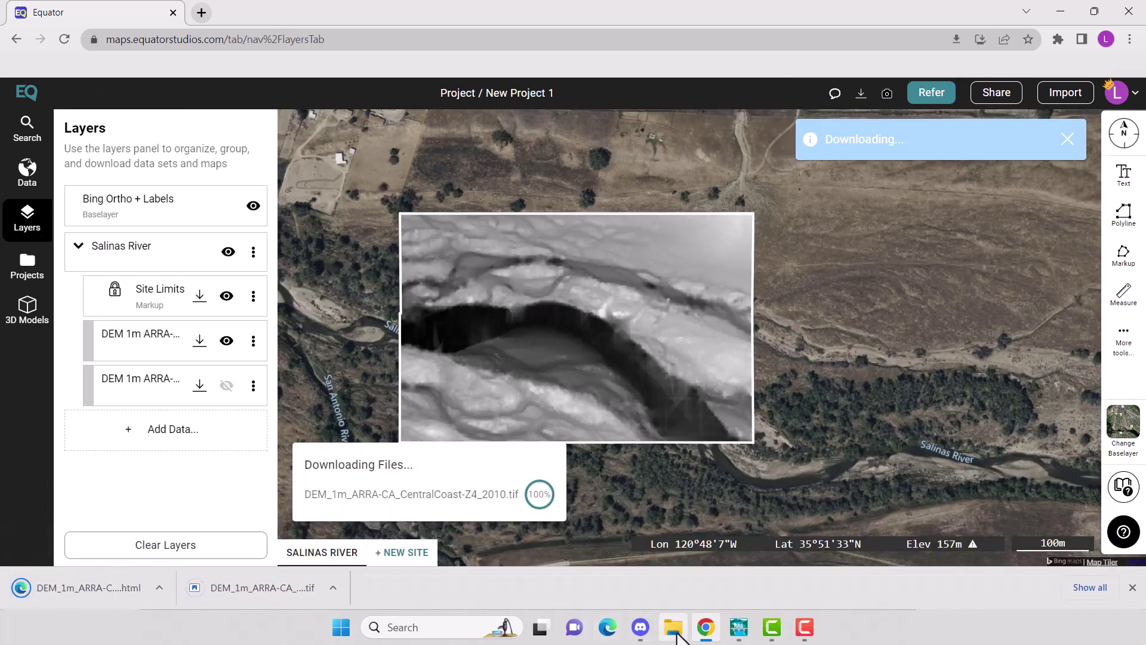
Create a new HEC-RAS project titled BradleyCA-Tutorial in the Documents folder
{"action": "left_click", "coordinate": [739, 630]}
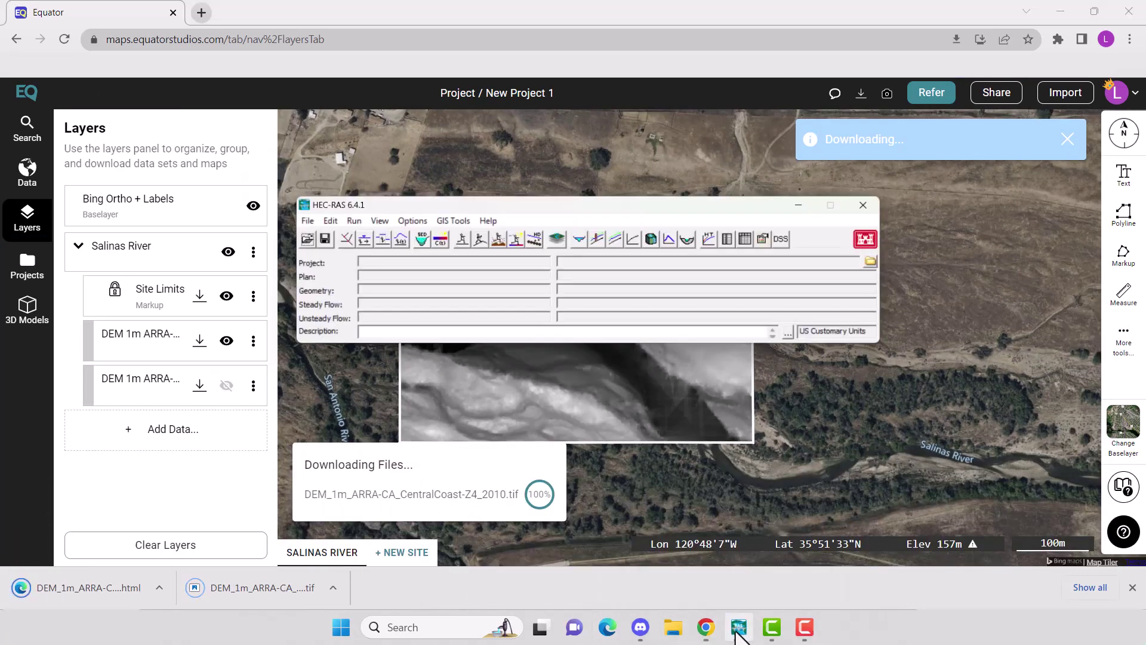
{"action": "left_click", "coordinate": [275, 191]}
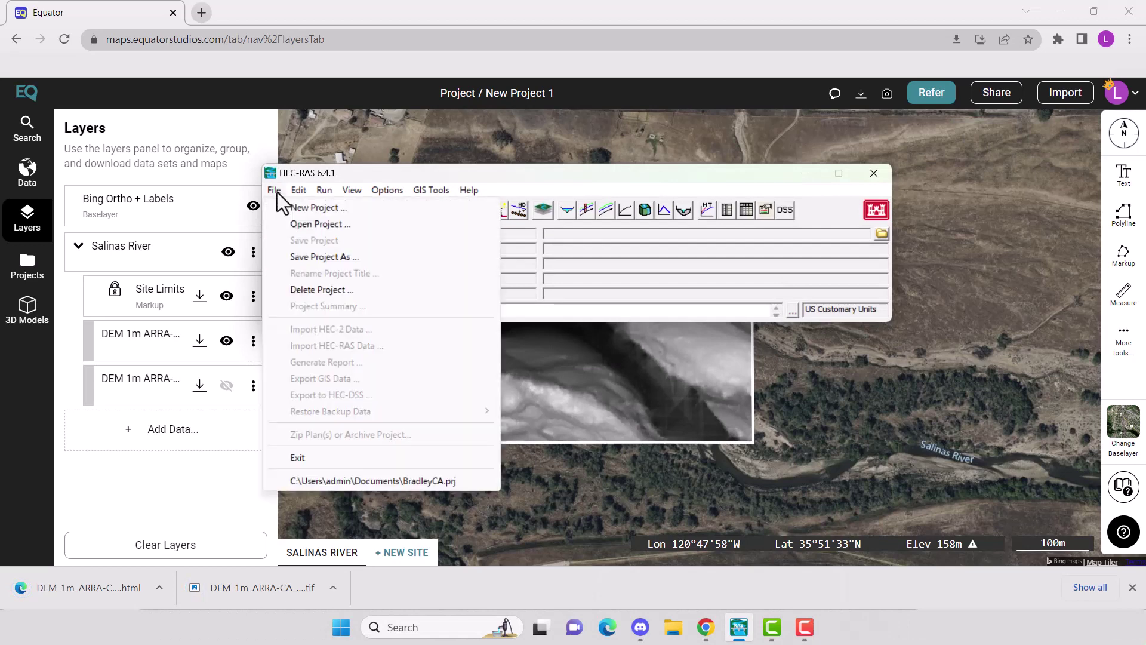
{"action": "left_click", "coordinate": [285, 211]}
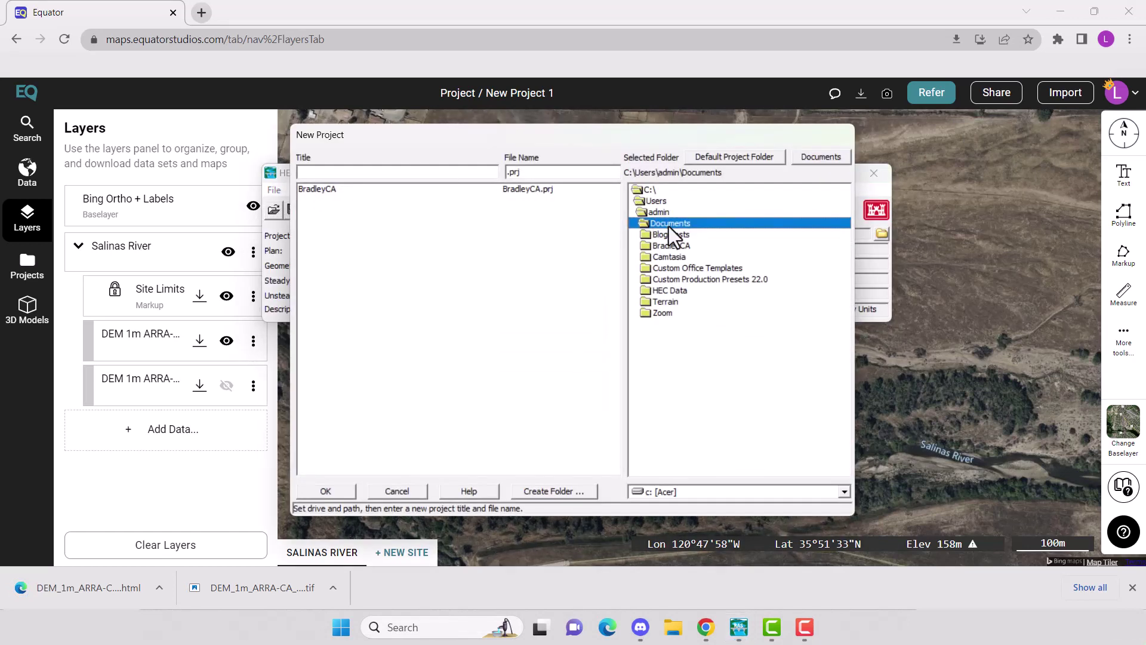
{"action": "type", "text": "BradleyCATu"}
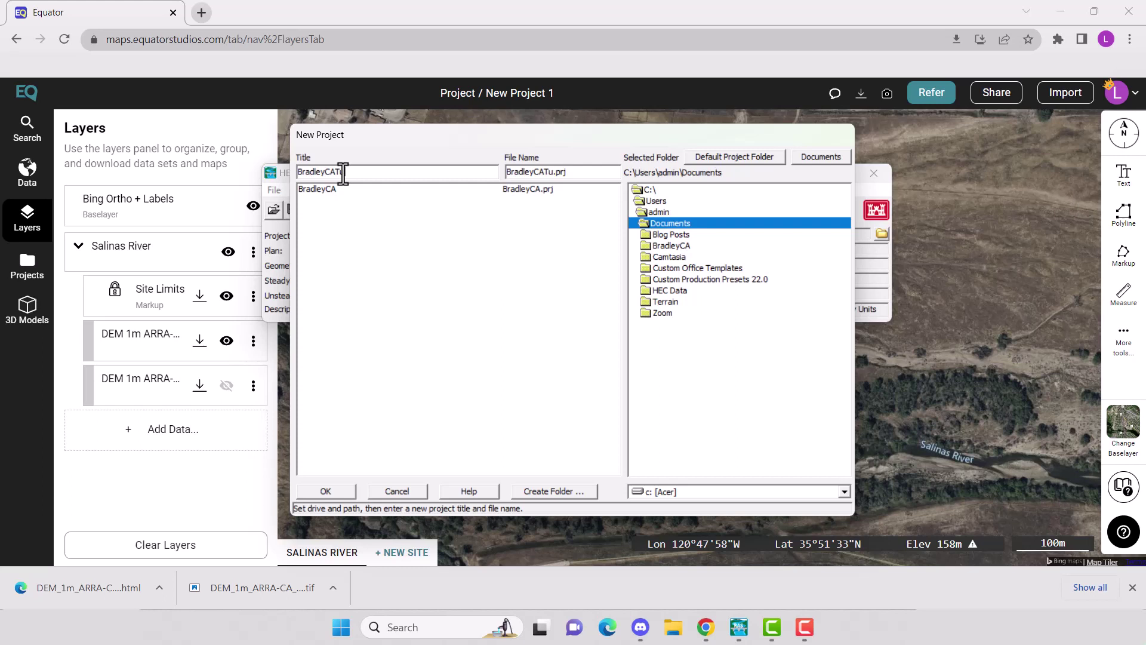
{"action": "key", "text": "BackSpace"}
{"action": "key", "text": "BackSpace"}
{"action": "type", "text": "-Tutorial"}
{"action": "left_click", "coordinate": [327, 492]}
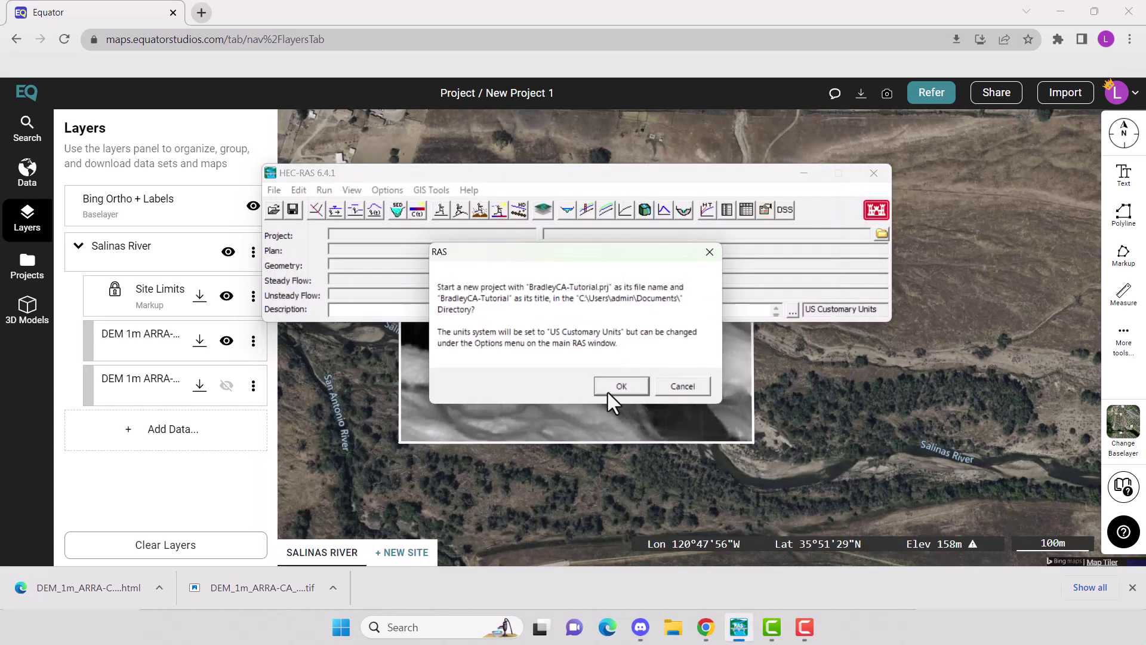
{"action": "left_click", "coordinate": [620, 387]}
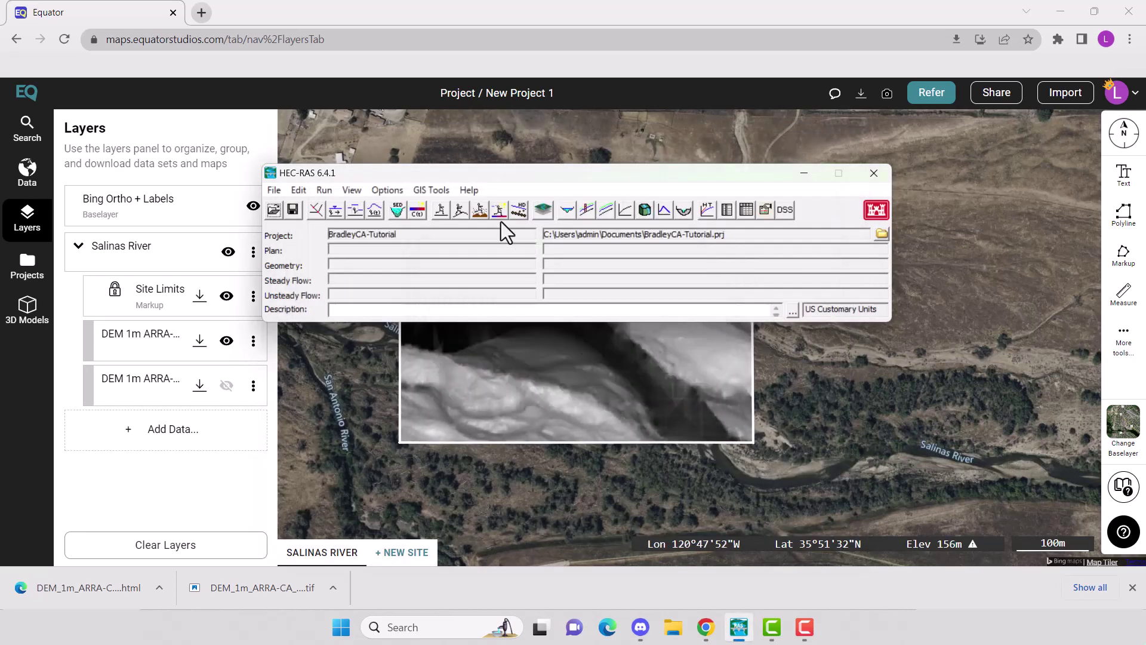
In RAS Mapper, start a new RAS terrain under Terrains without setting a spatial reference
{"action": "left_click", "coordinate": [544, 209]}
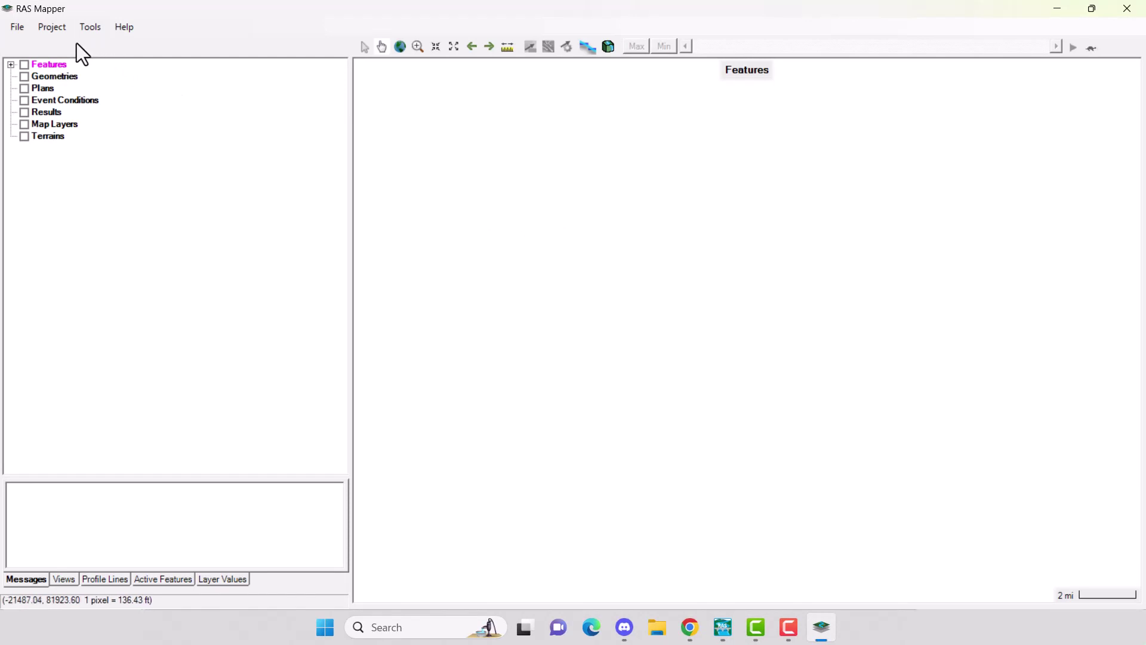
{"action": "left_click", "coordinate": [50, 136]}
{"action": "right_click", "coordinate": [52, 138]}
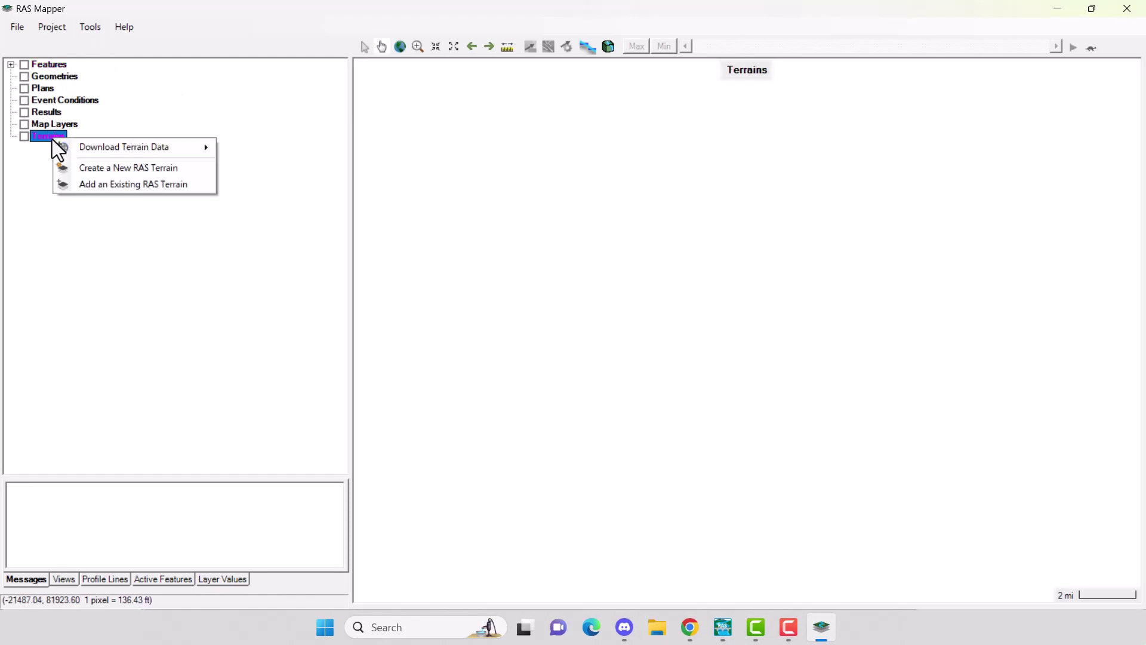
{"action": "left_click", "coordinate": [128, 167]}
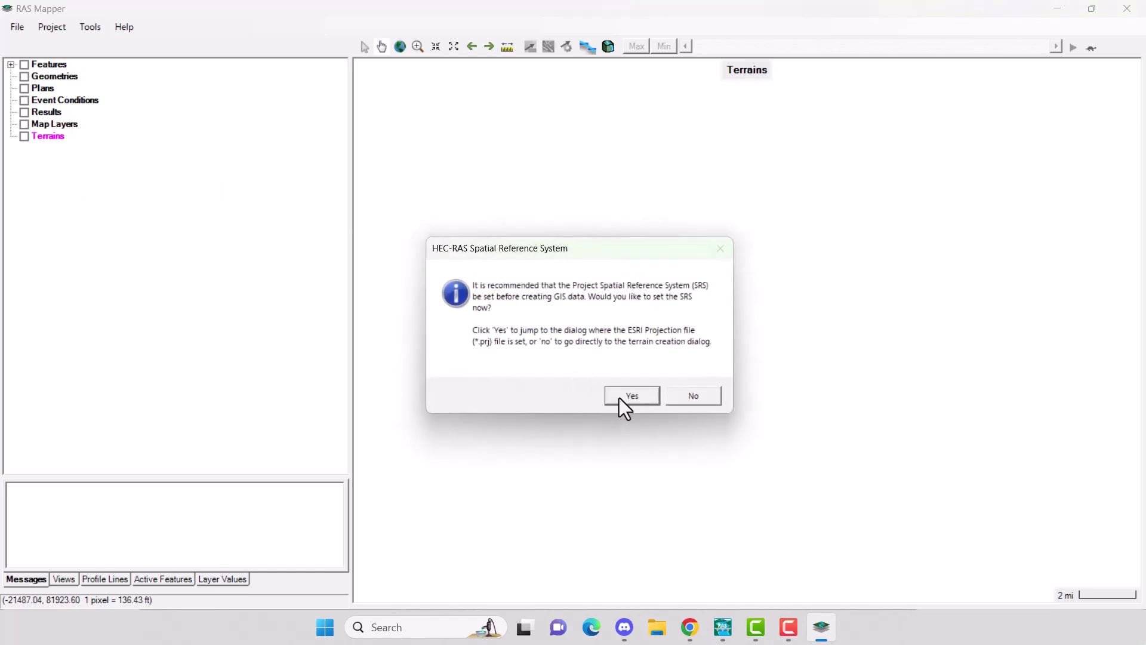
{"action": "left_click", "coordinate": [686, 399]}
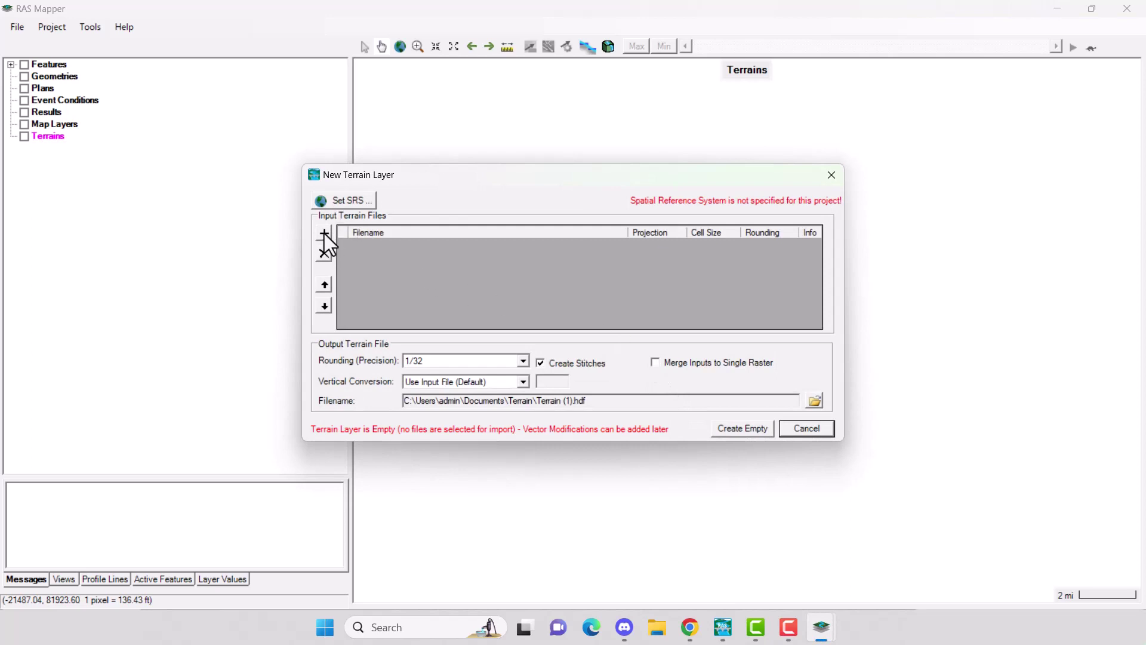
Add the downloaded DEM_1m file from Downloads and adopt its spatial reference for the project
{"action": "left_click", "coordinate": [325, 234]}
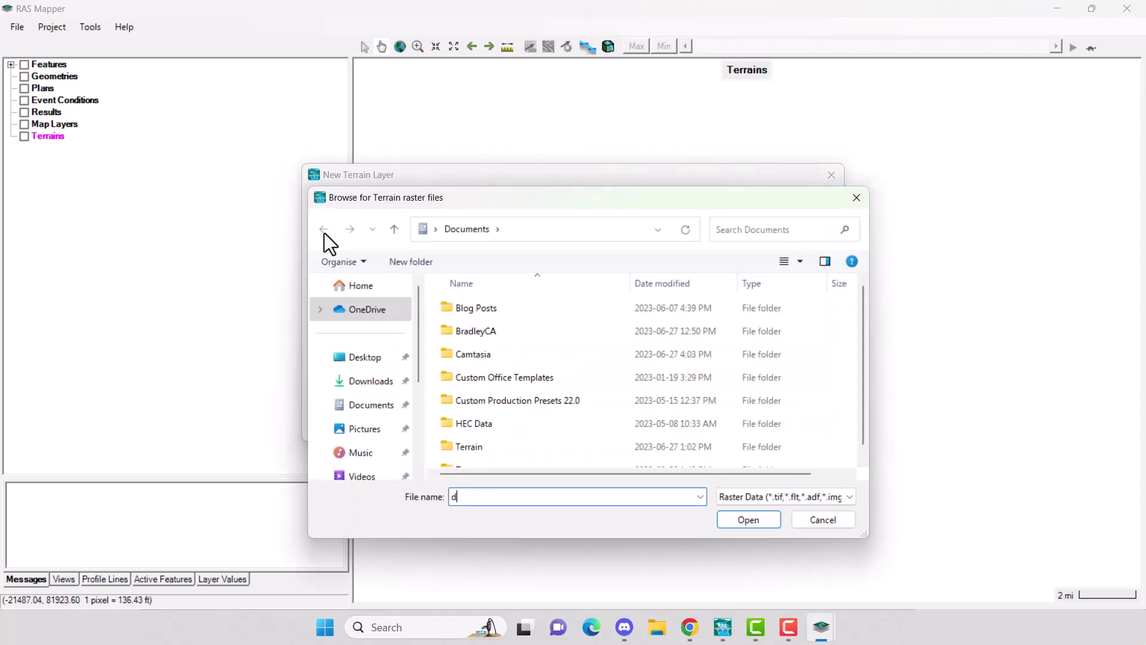
{"action": "left_click", "coordinate": [368, 383]}
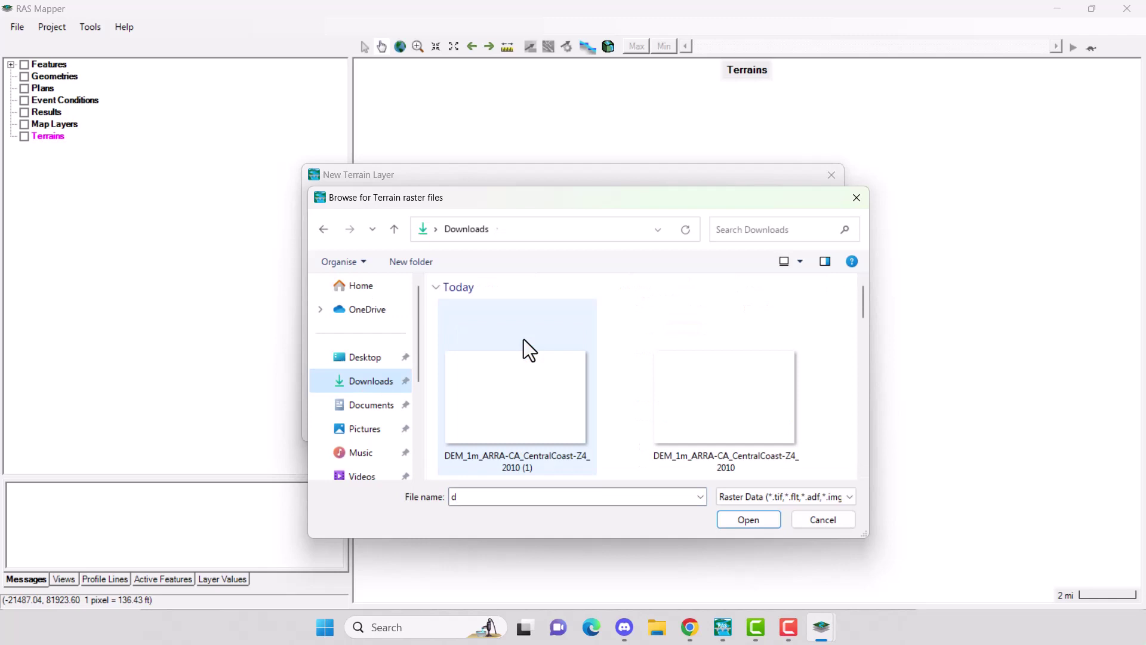
{"action": "left_click", "coordinate": [556, 403]}
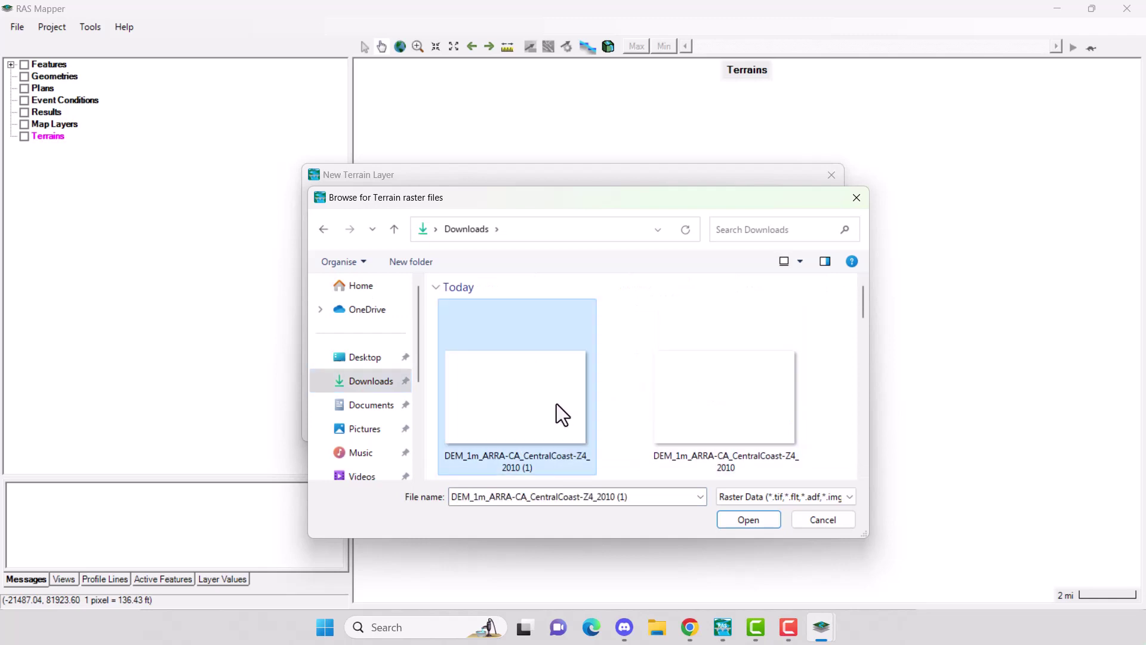
{"action": "left_click", "coordinate": [748, 520]}
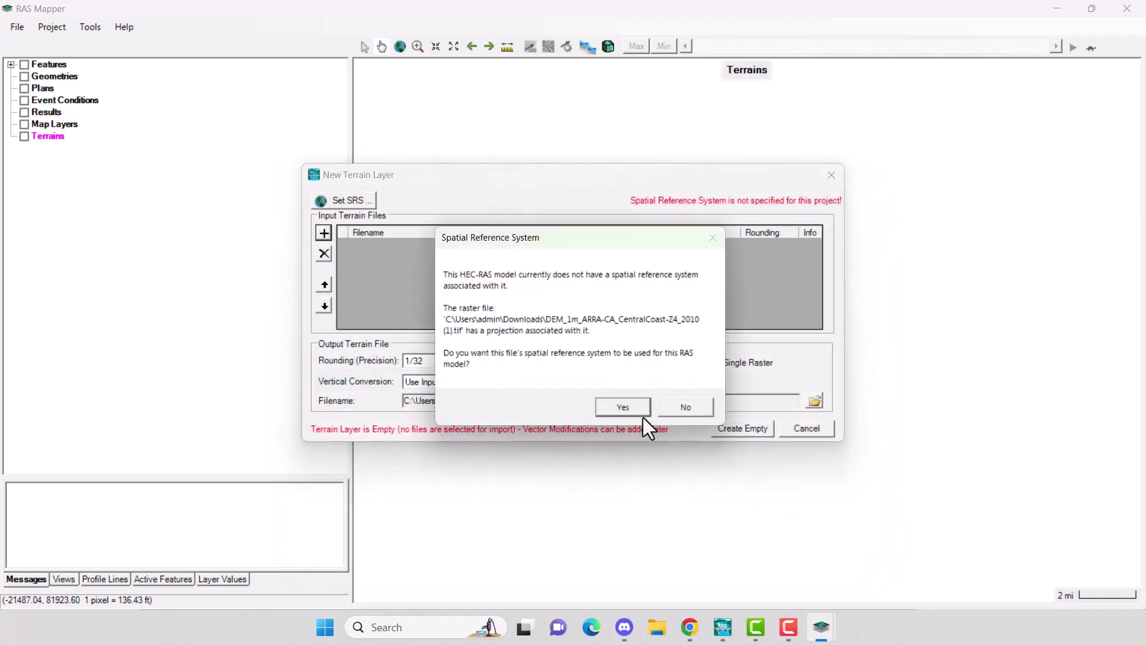
{"action": "left_click", "coordinate": [629, 406]}
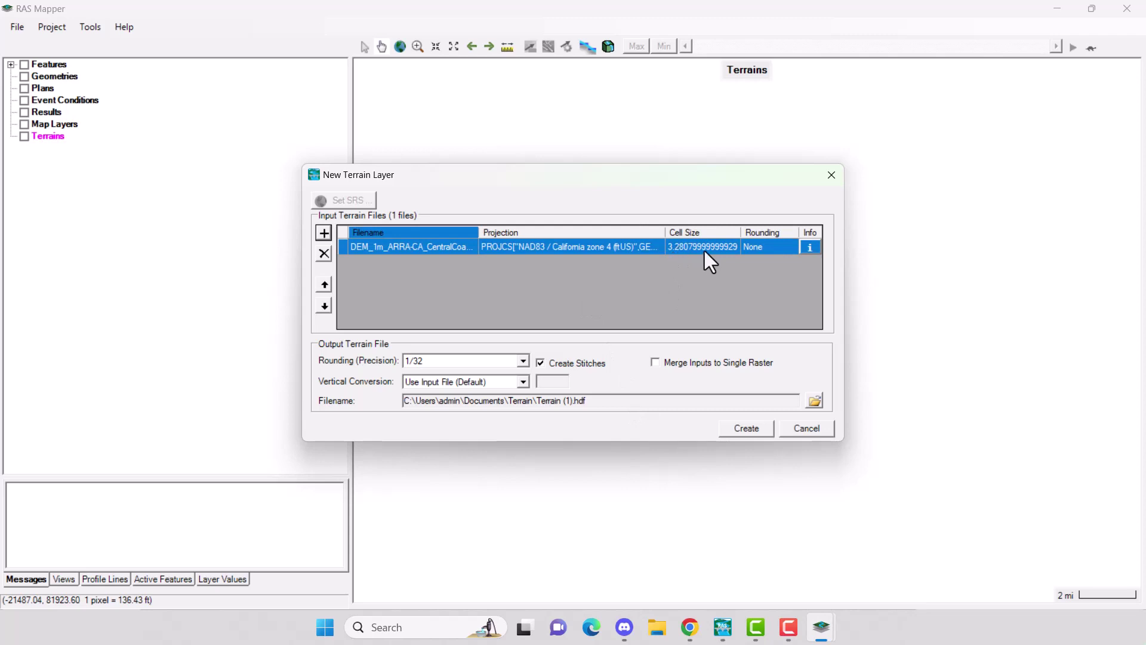
Build Terrain (1) from the DEM and zoom out to view the shaded elevation map
{"action": "left_click", "coordinate": [734, 428]}
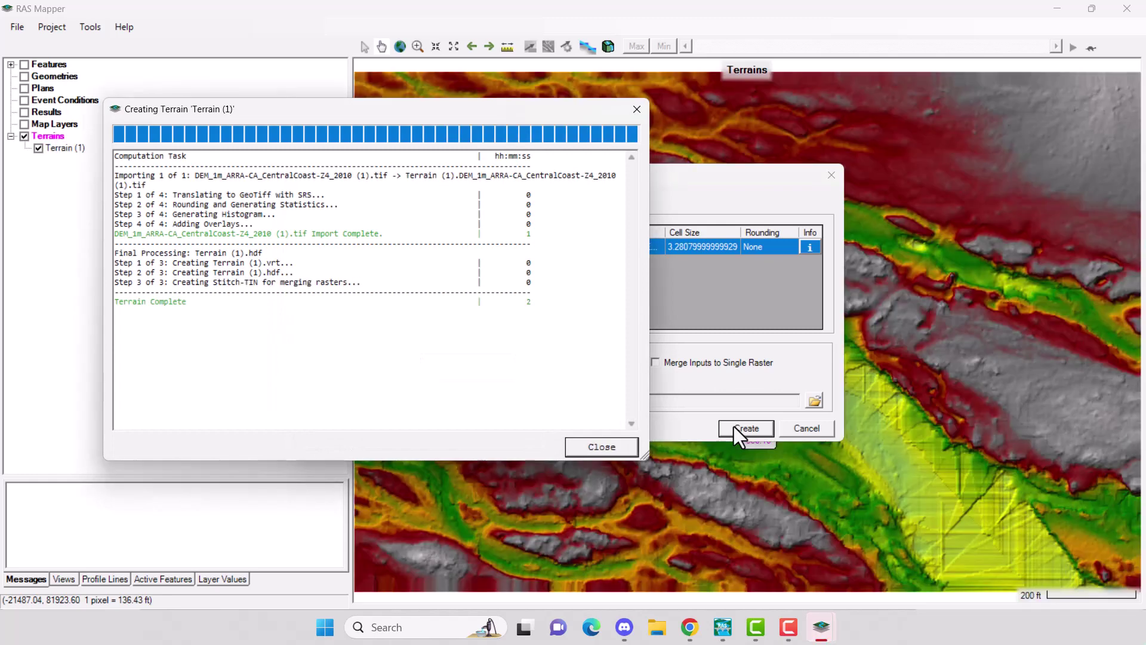
{"action": "left_click", "coordinate": [601, 447]}
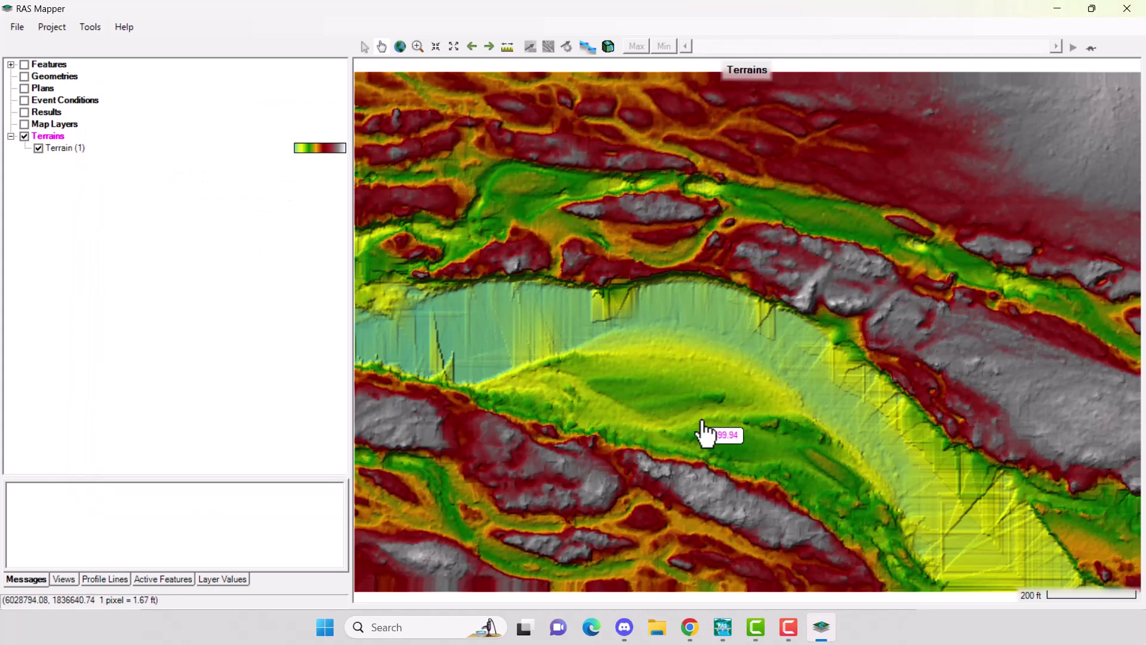
{"action": "scroll", "coordinate": [734, 510], "scroll_direction": "down", "scroll_amount": 1}
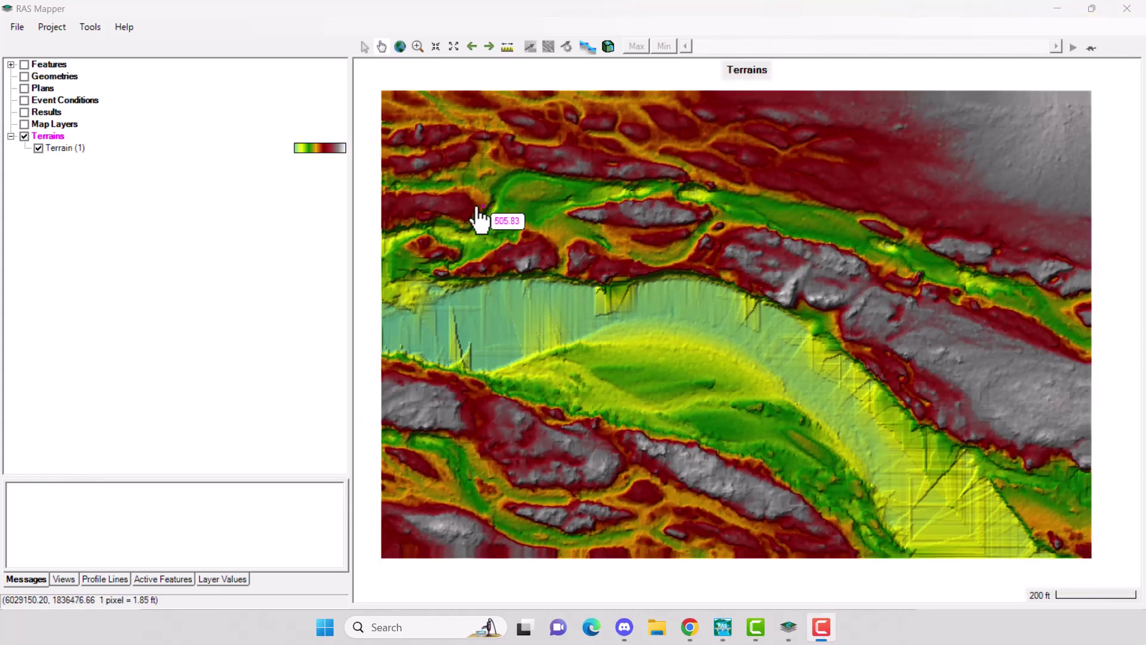
{"action": "left_click", "coordinate": [24, 125]}
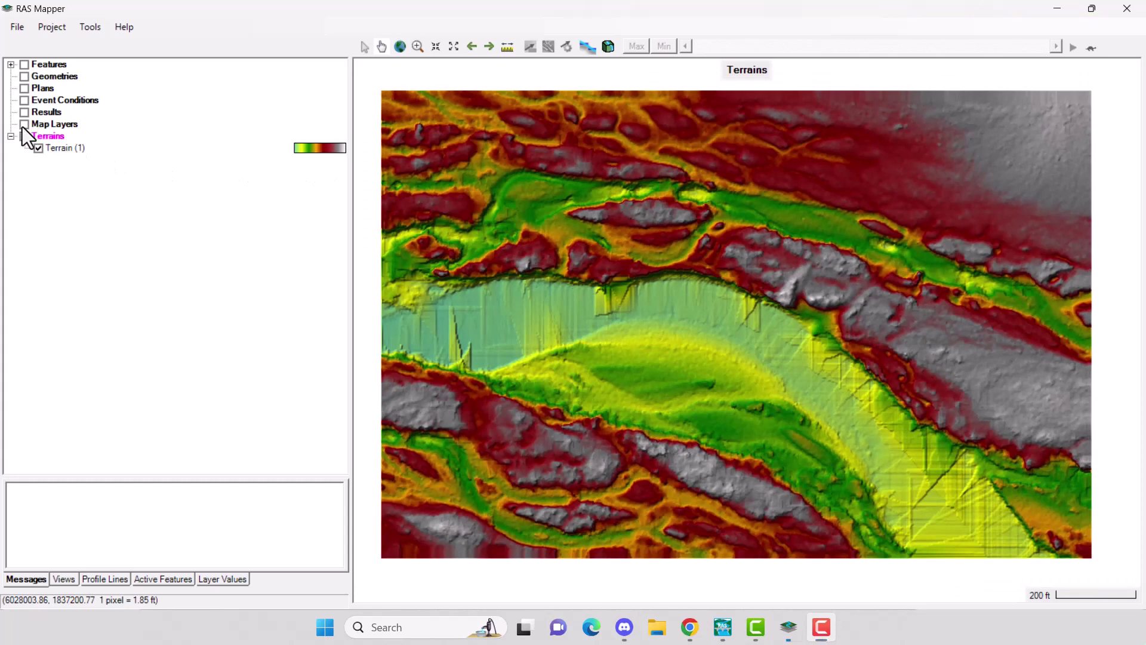
Add Google Satellite web imagery as a map layer
{"action": "right_click", "coordinate": [62, 127]}
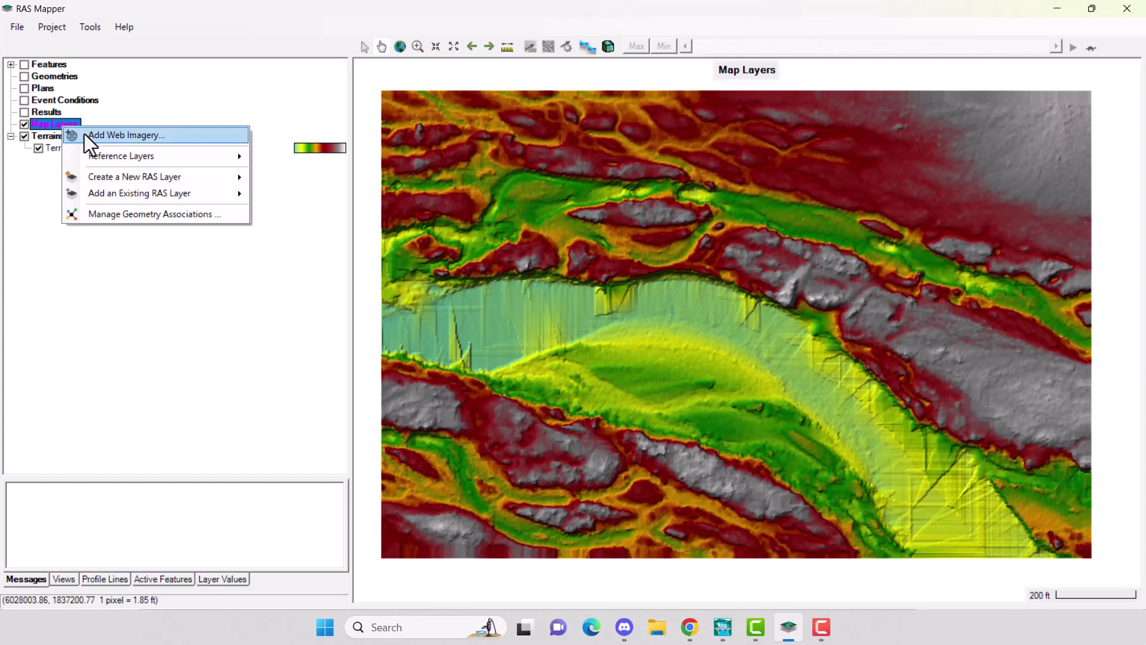
{"action": "left_click", "coordinate": [84, 134]}
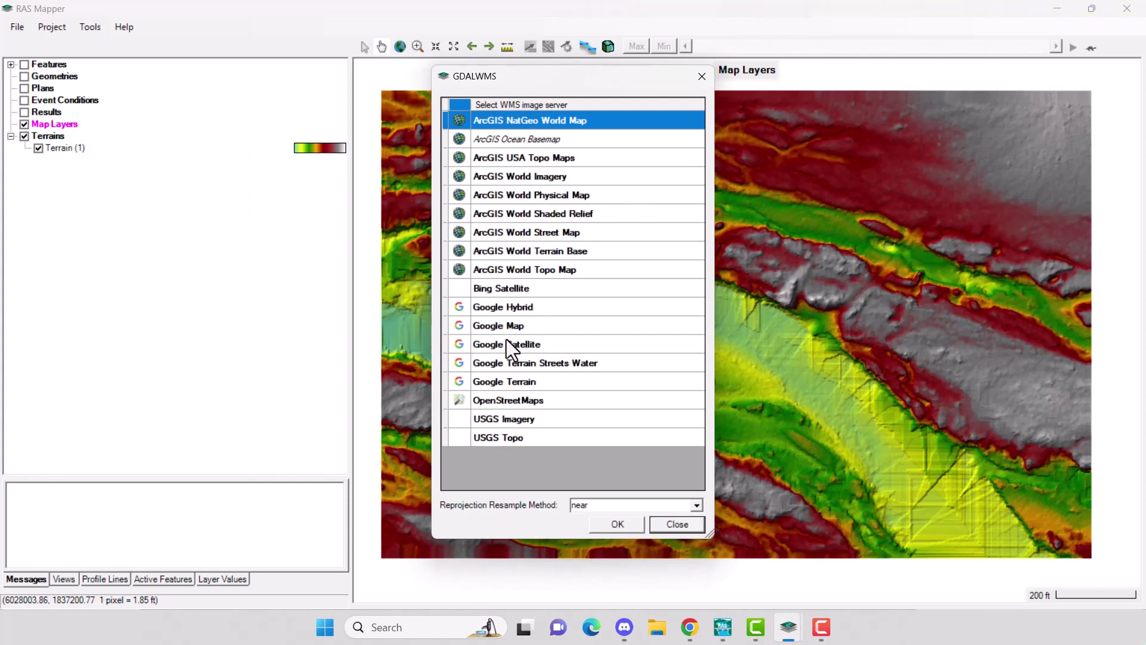
{"action": "left_click", "coordinate": [489, 344]}
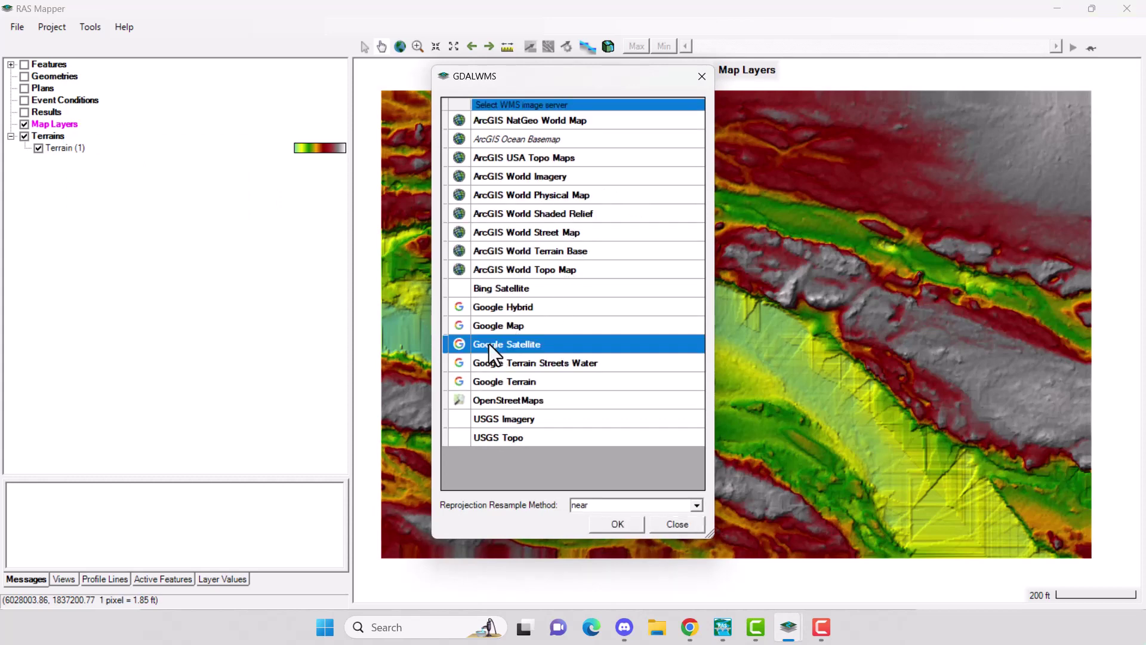
{"action": "left_click", "coordinate": [630, 529]}
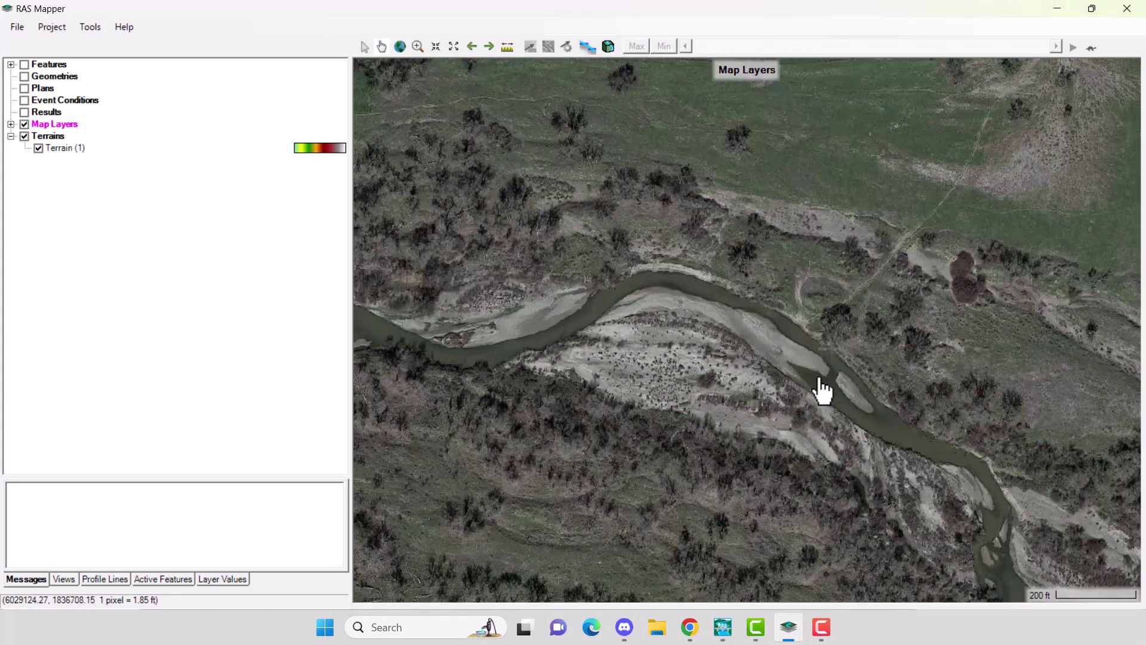
Toggle the satellite imagery off and on to compare it with Terrain (1)
{"action": "left_click", "coordinate": [23, 124]}
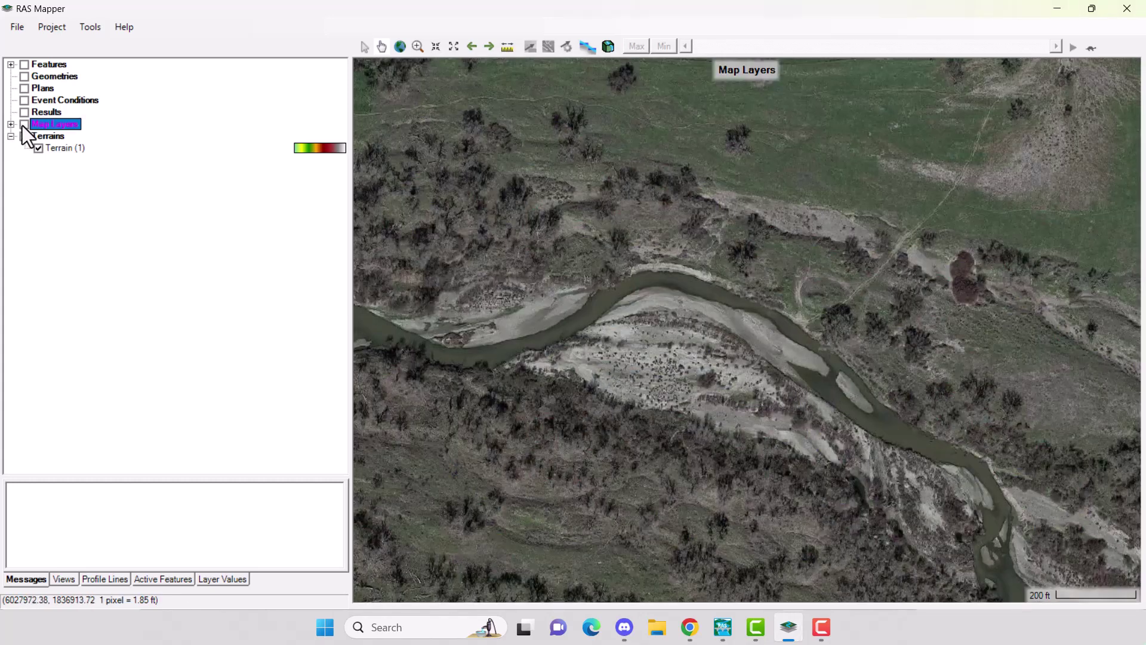
{"action": "left_click", "coordinate": [24, 125]}
{"action": "left_click", "coordinate": [24, 125]}
{"action": "left_click", "coordinate": [24, 125]}
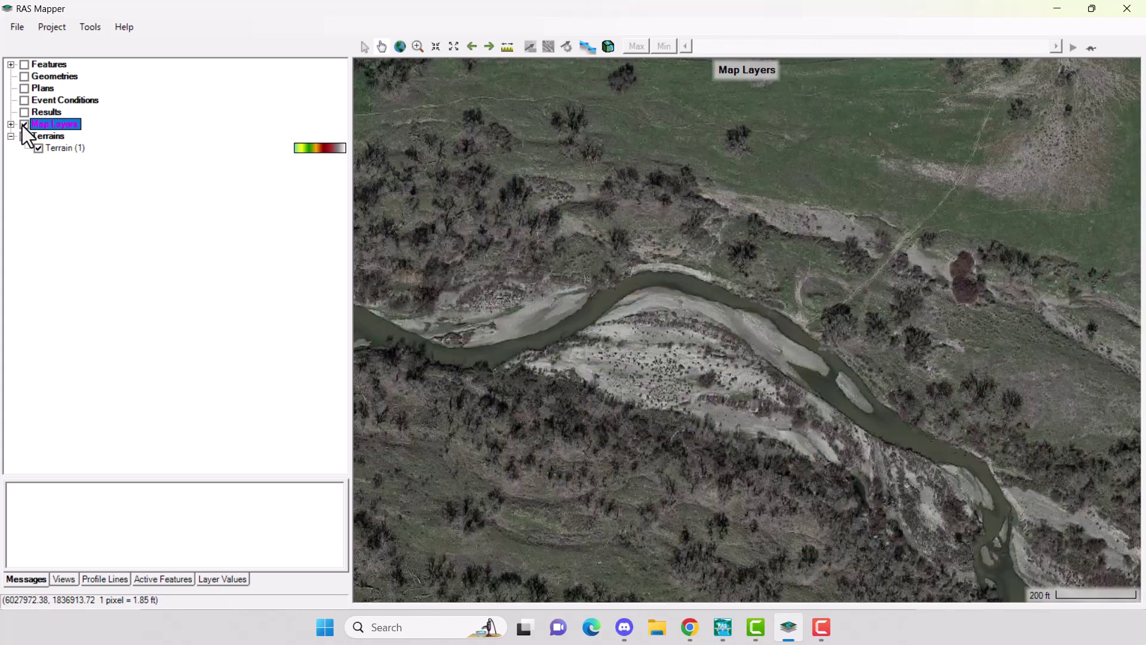